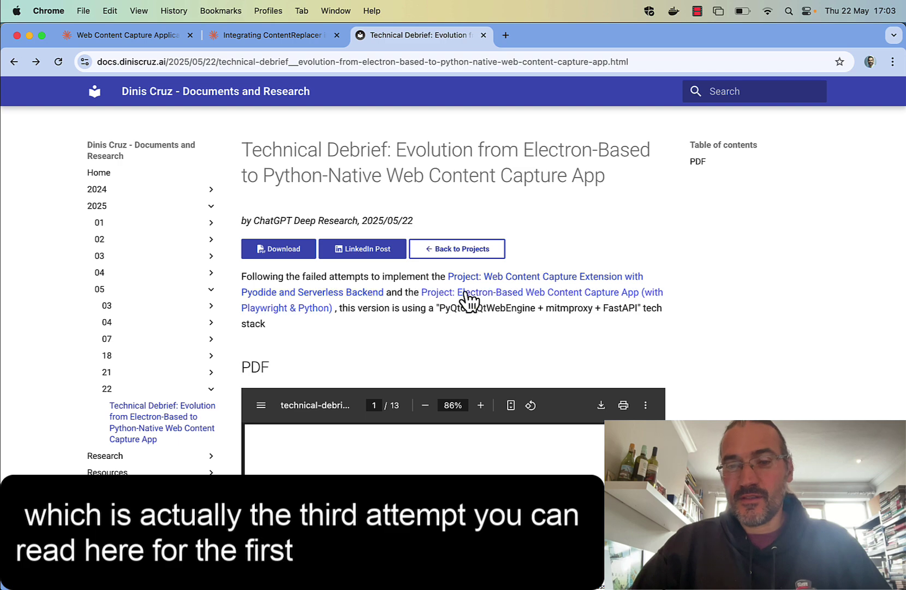
Step: Switch to the OSBot-PyQt6 project in the code editor and run main_app
{"action": "key", "text": "super+Tab"}
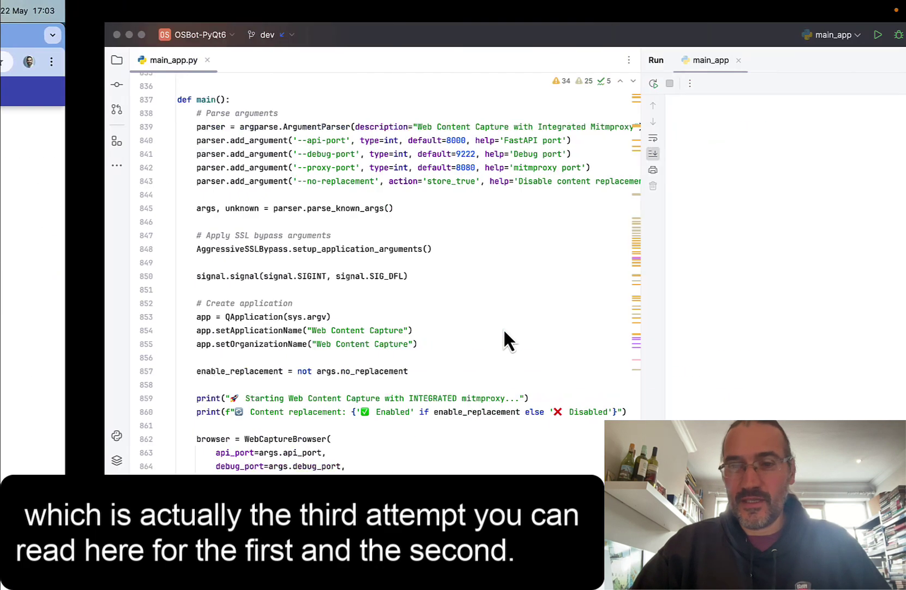
{"action": "left_click_drag", "start_coordinate": [539, 169], "coordinate": [447, 168]}
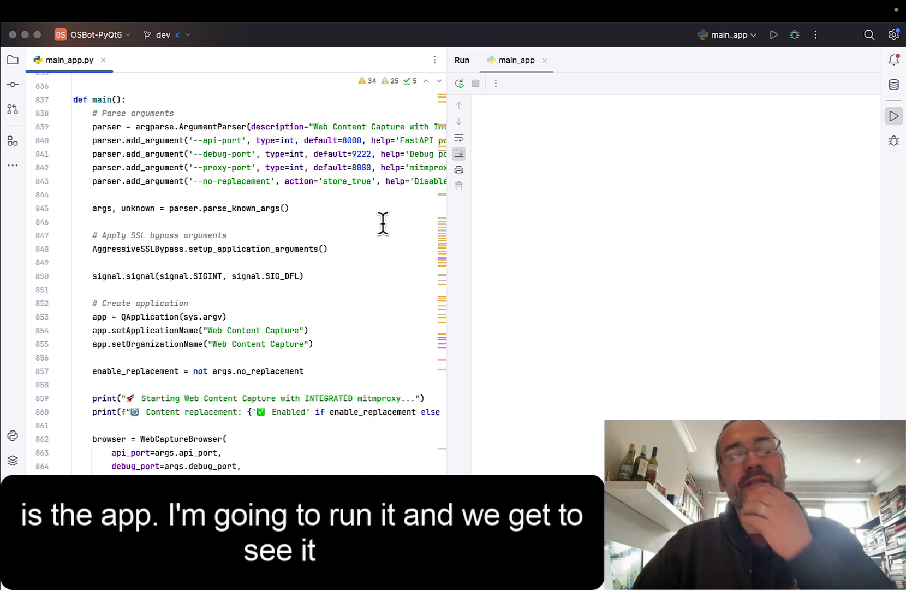
{"action": "left_click", "coordinate": [459, 82]}
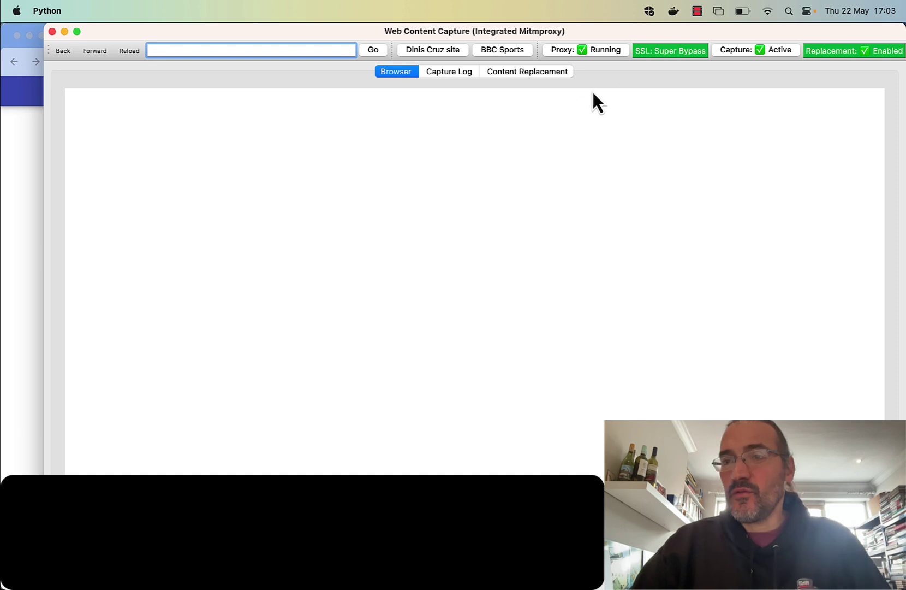
Step: Load the documentation site in the Web Content Capture app and open its Europe and Learning page
{"action": "left_click_drag", "start_coordinate": [658, 36], "coordinate": [643, 38]}
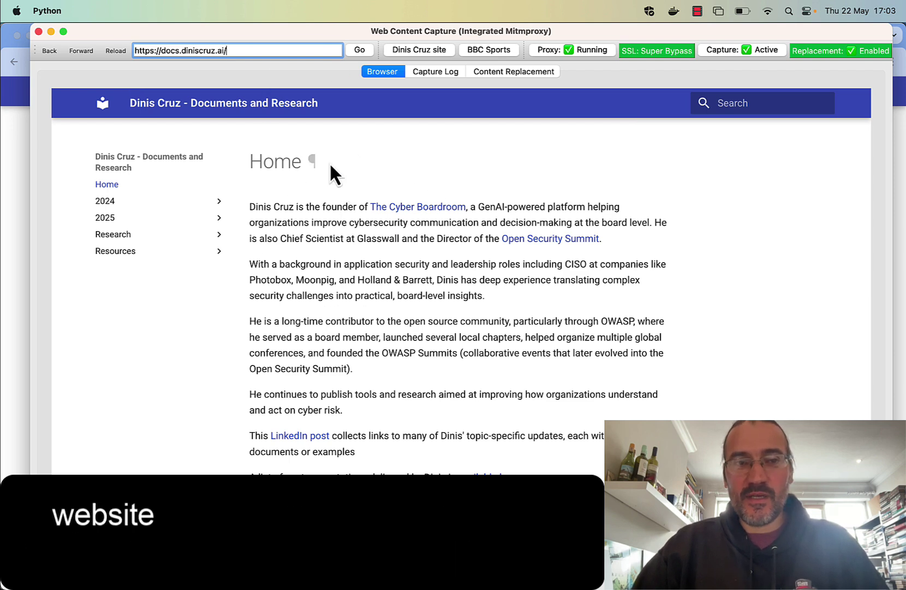
{"action": "scroll", "coordinate": [418, 326], "scroll_direction": "down", "scroll_amount": 3}
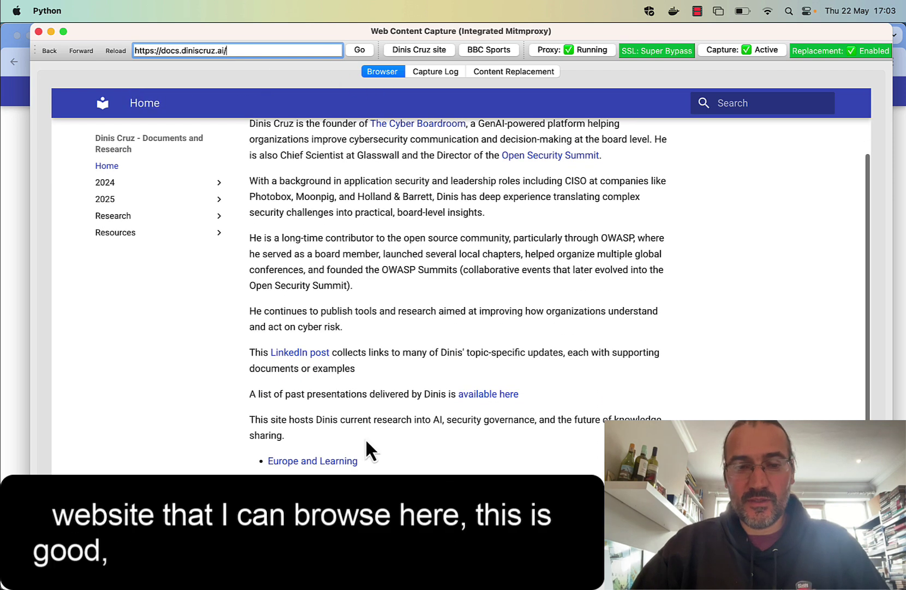
{"action": "left_click", "coordinate": [329, 462]}
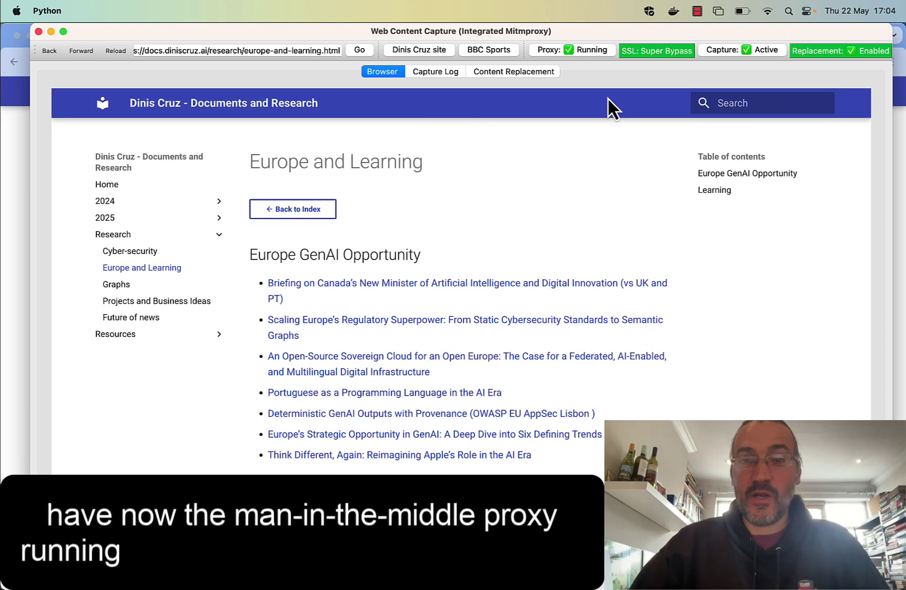
Step: Read the local Mitmproxy server's status details and dismiss them
{"action": "left_click", "coordinate": [559, 51]}
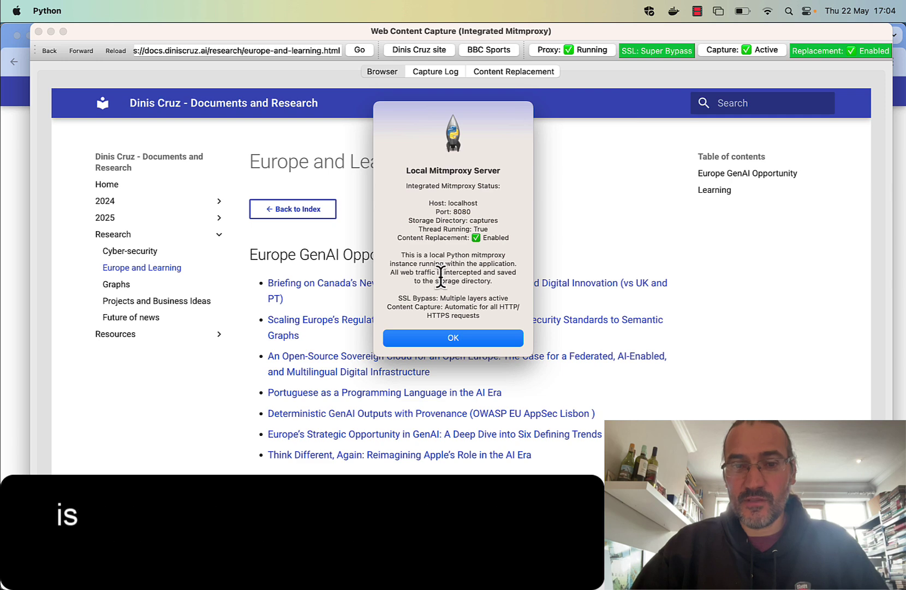
{"action": "left_click_drag", "start_coordinate": [415, 256], "coordinate": [498, 280]}
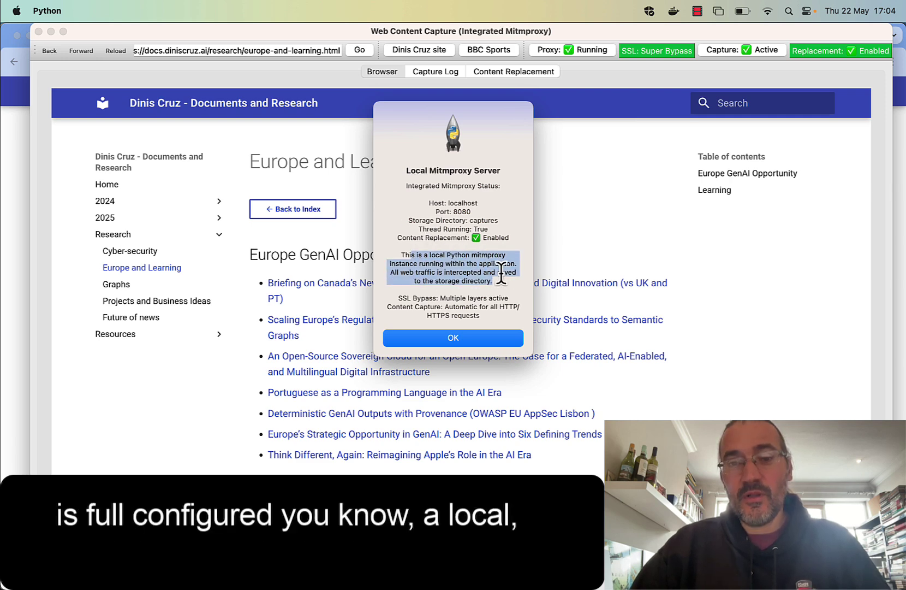
{"action": "left_click", "coordinate": [444, 339]}
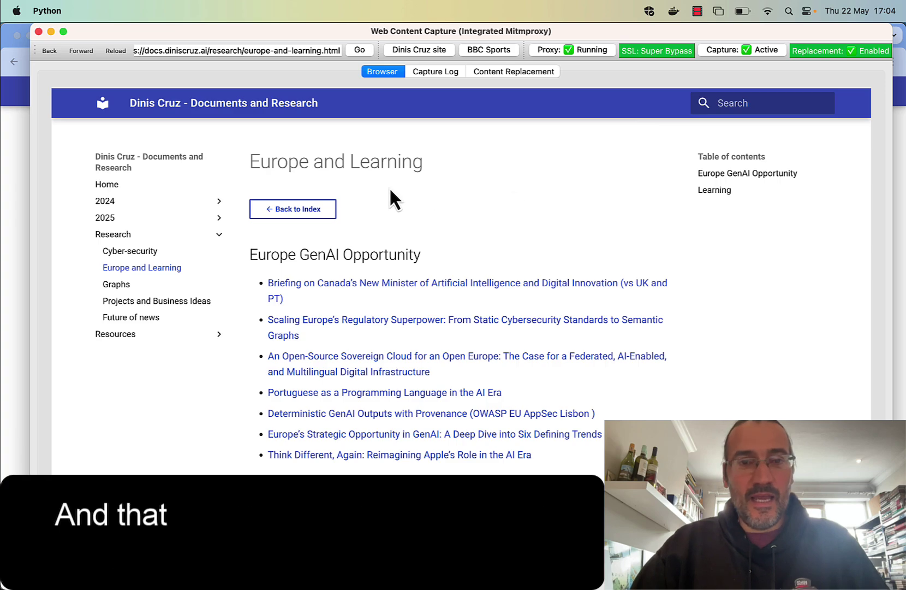
Step: Examine the capture log entries recorded for the pages just visited
{"action": "left_click", "coordinate": [432, 76]}
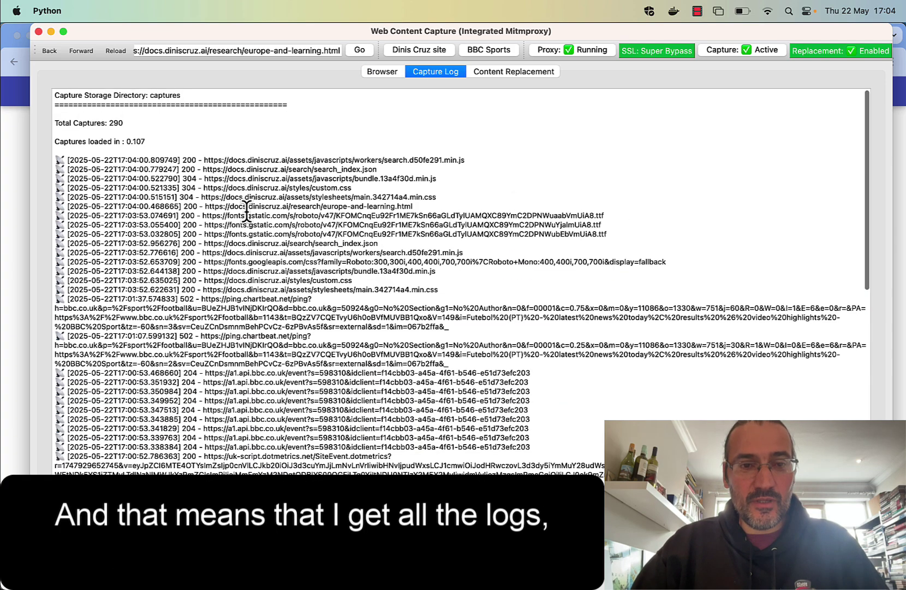
{"action": "left_click_drag", "start_coordinate": [204, 167], "coordinate": [381, 308]}
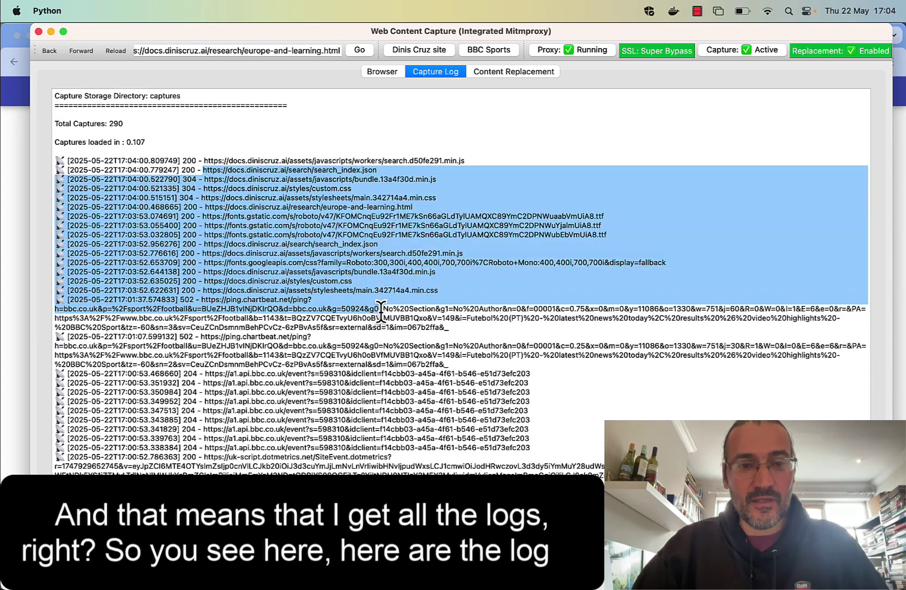
{"action": "left_click", "coordinate": [372, 246]}
{"action": "left_click_drag", "start_coordinate": [251, 151], "coordinate": [341, 271]}
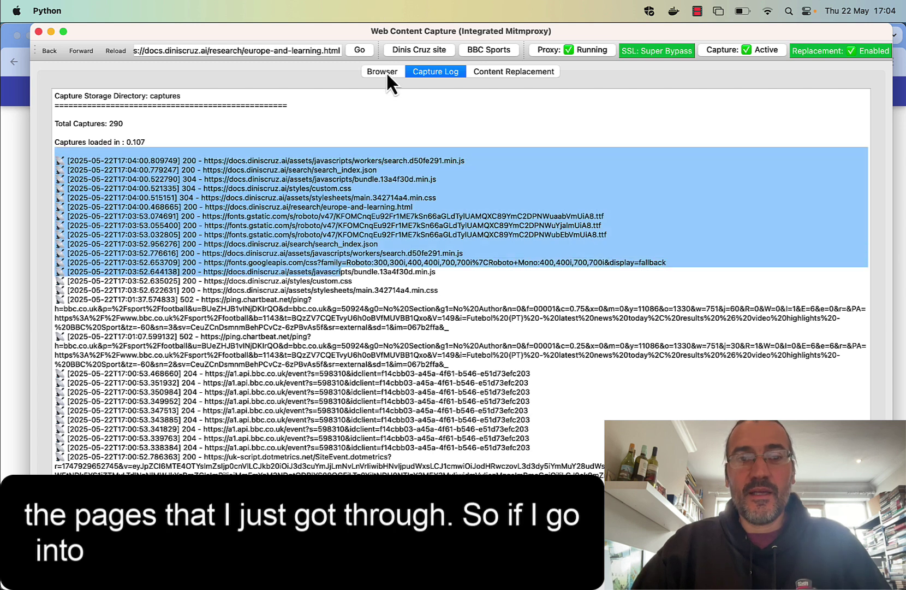
Step: Shorten the address to the documentation site's root, load it, and locate its new entry in the capture log
{"action": "left_click", "coordinate": [290, 55]}
{"action": "left_click_drag", "start_coordinate": [208, 55], "coordinate": [624, 61]}
{"action": "key", "text": "BackSpace"}
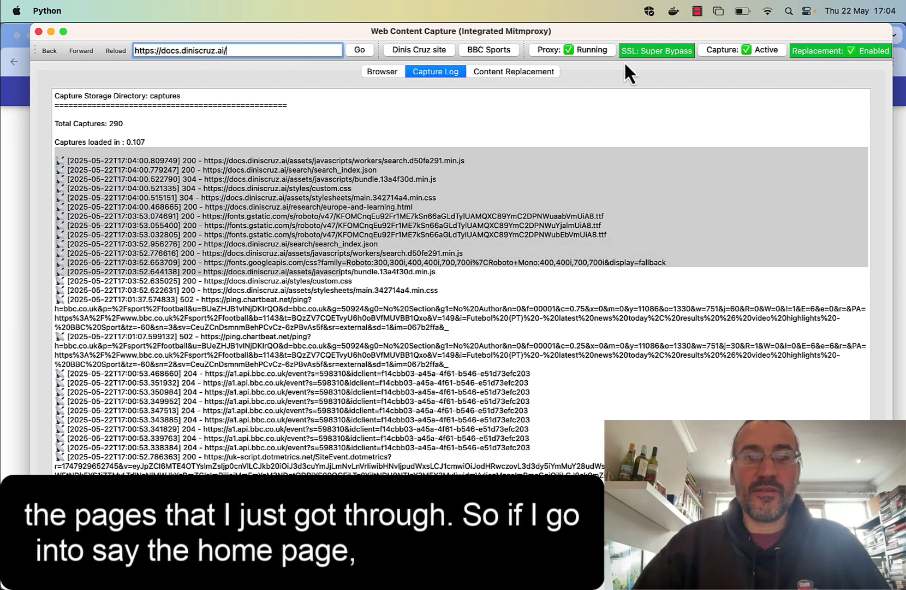
{"action": "left_click", "coordinate": [360, 50]}
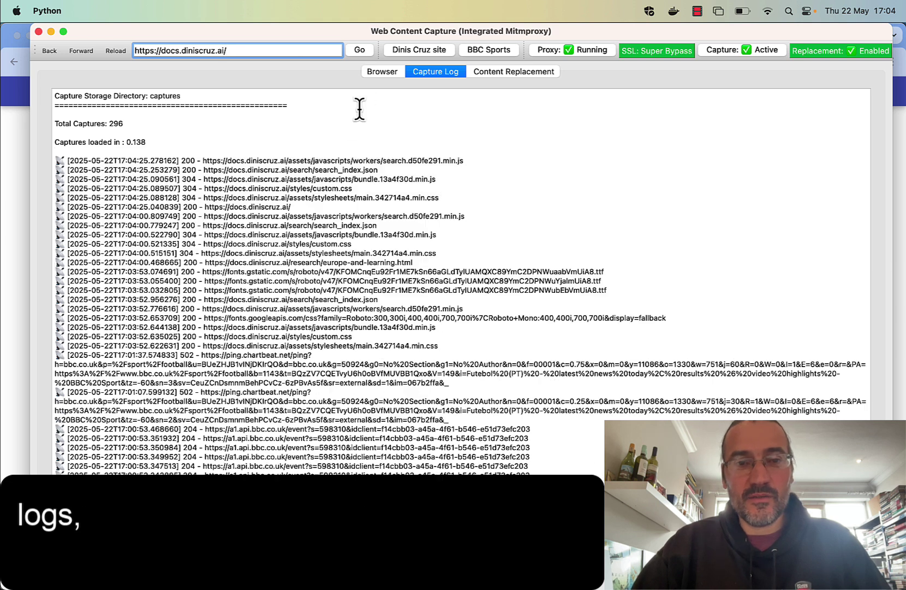
{"action": "left_click_drag", "start_coordinate": [291, 207], "coordinate": [199, 208]}
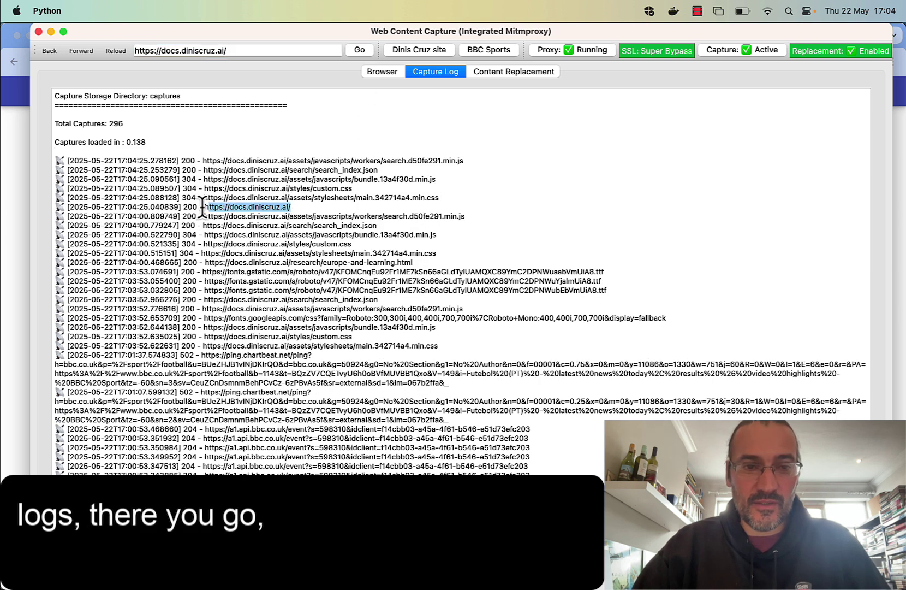
Step: Visit BBC Sports and the documentation home page in the built-in browser, and check their requests in the capture log
{"action": "left_click", "coordinate": [386, 74]}
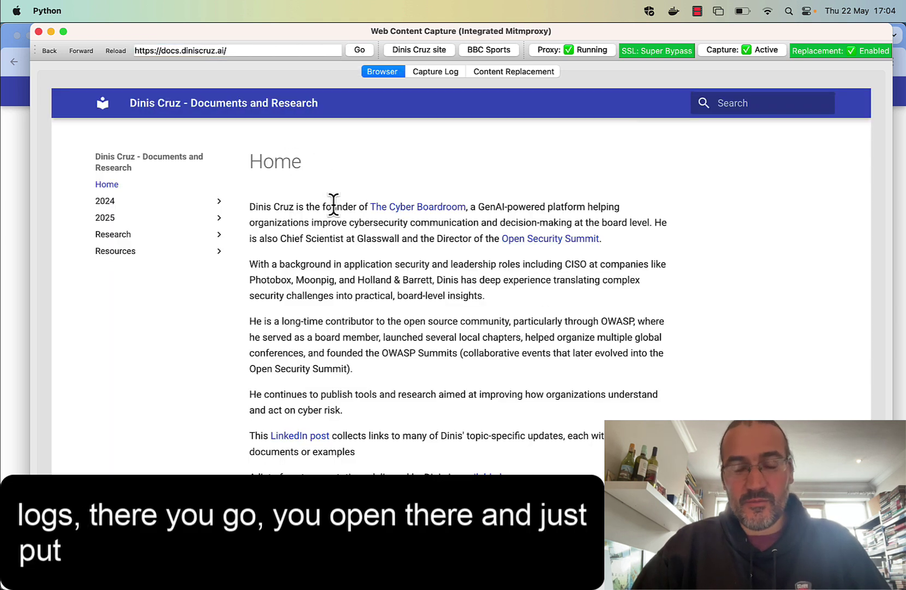
{"action": "left_click", "coordinate": [483, 52]}
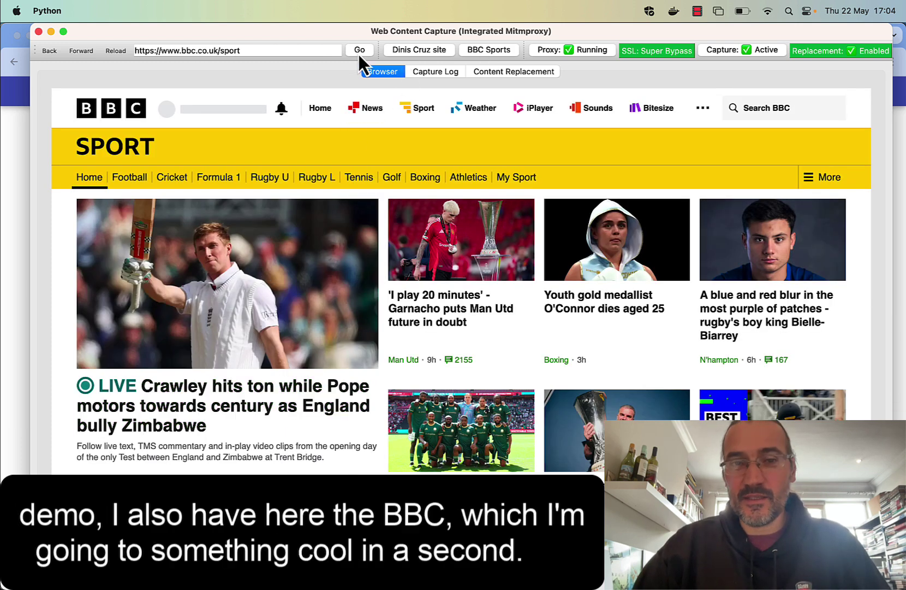
{"action": "left_click", "coordinate": [411, 50]}
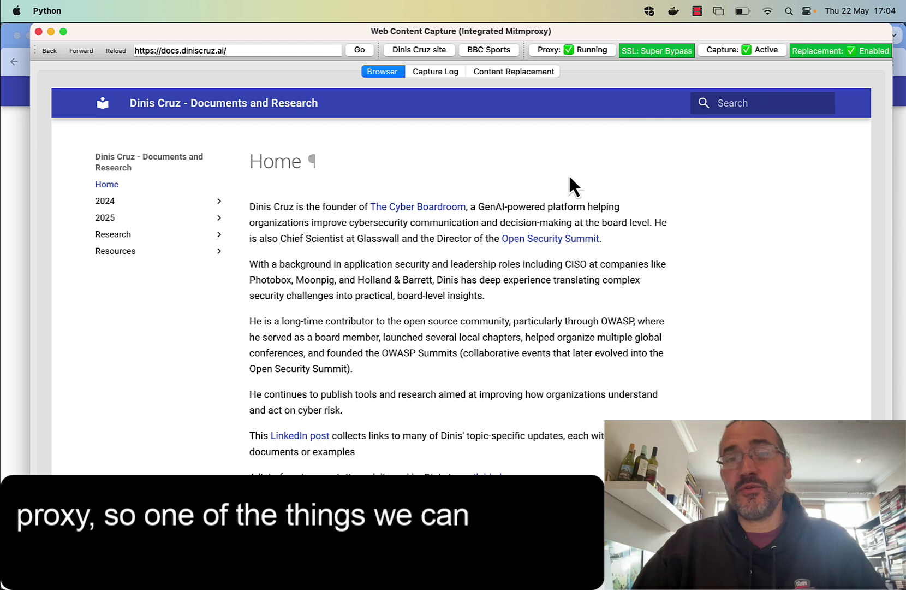
{"action": "left_click", "coordinate": [430, 73]}
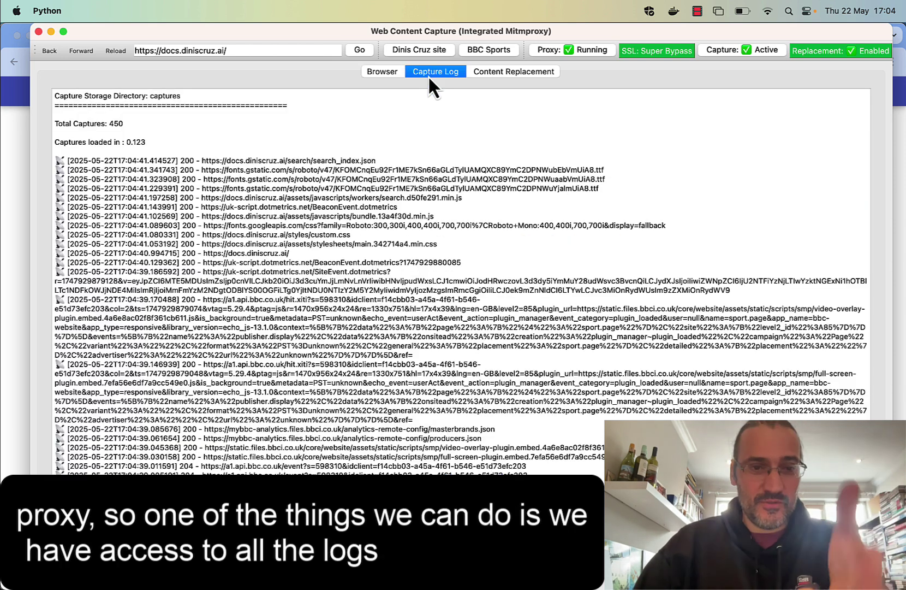
{"action": "left_click", "coordinate": [380, 77]}
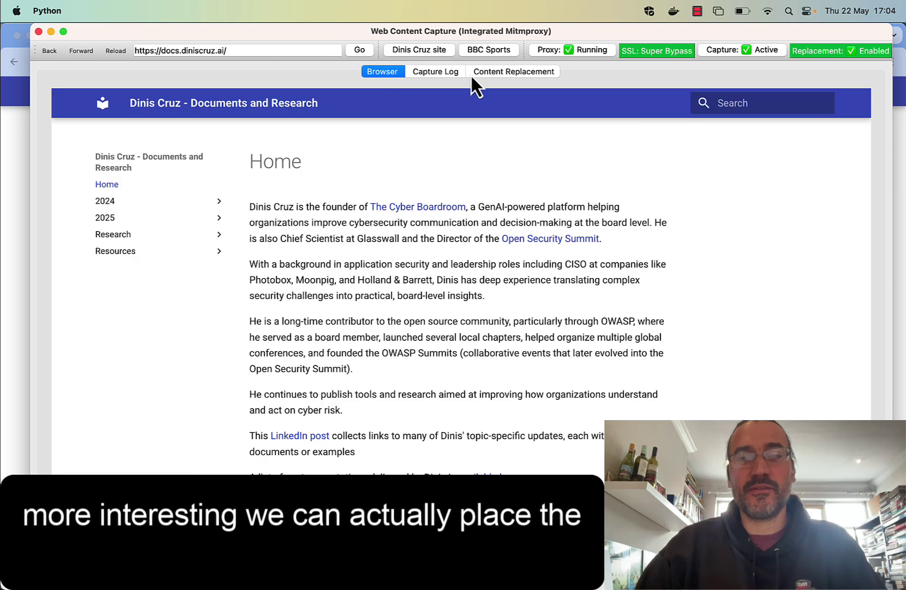
Step: Reload the content replacement configuration from captures/replacements.json
{"action": "left_click", "coordinate": [516, 74]}
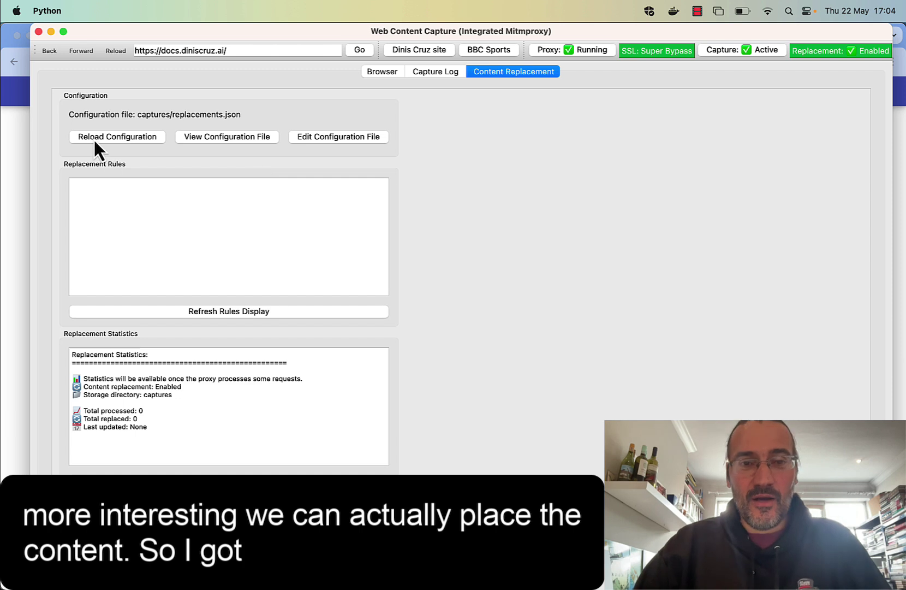
{"action": "left_click", "coordinate": [115, 140]}
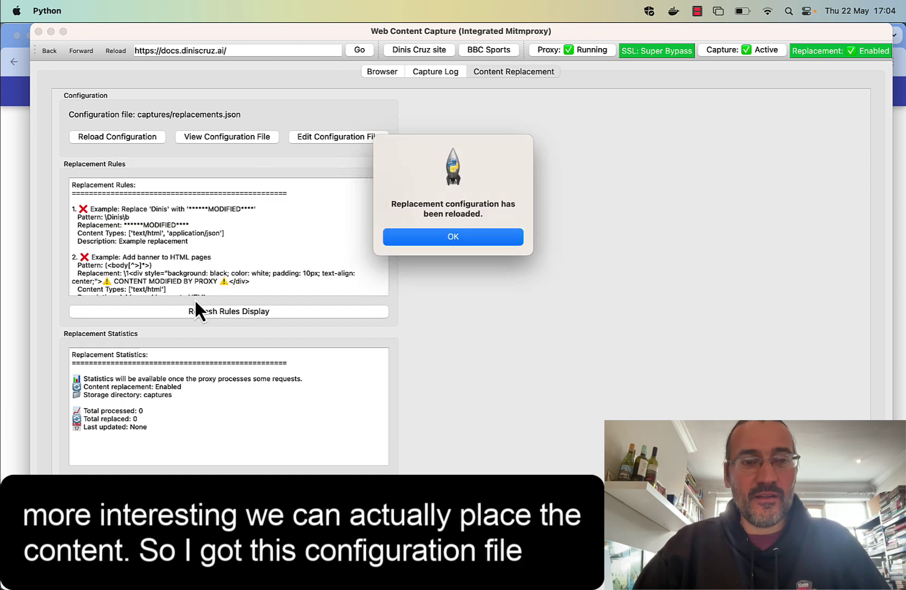
{"action": "left_click", "coordinate": [462, 237]}
Step: Review the replacement rules for swapping the first name with '******MODIFIED****' and for adding a banner to HTML pages
{"action": "scroll", "coordinate": [189, 228], "scroll_direction": "down", "scroll_amount": 1}
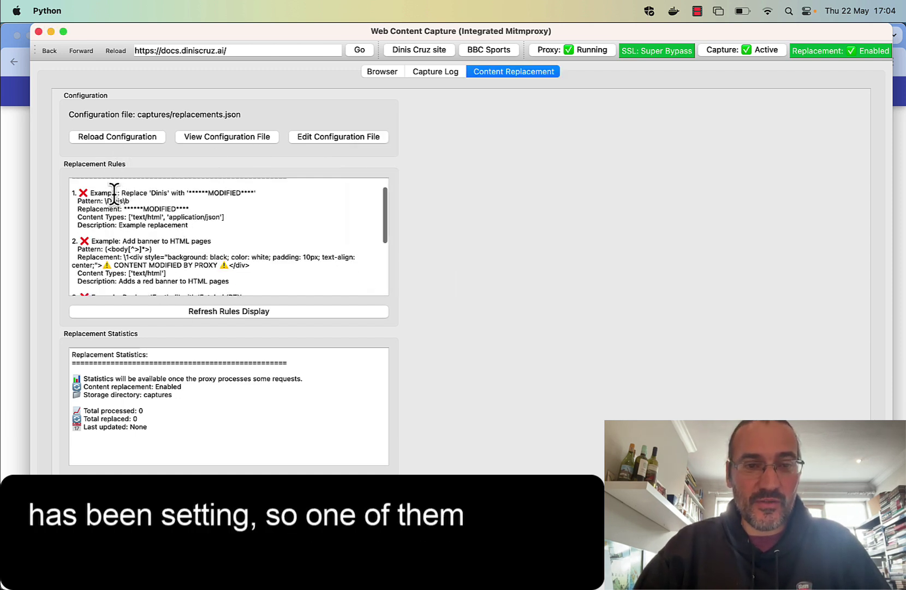
{"action": "left_click_drag", "start_coordinate": [113, 192], "coordinate": [255, 193]}
{"action": "double_click", "coordinate": [158, 193]}
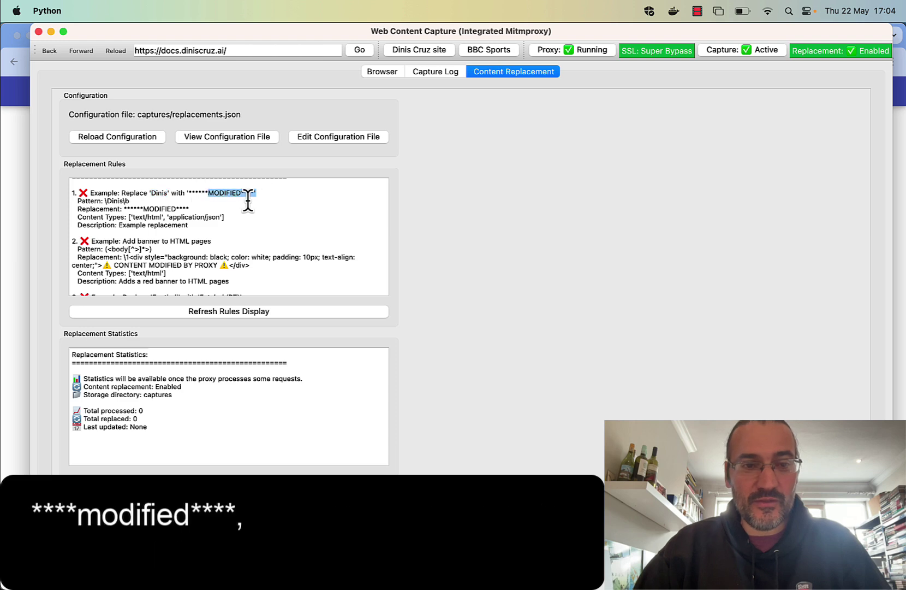
{"action": "left_click_drag", "start_coordinate": [137, 241], "coordinate": [207, 241]}
{"action": "left_click", "coordinate": [201, 245]}
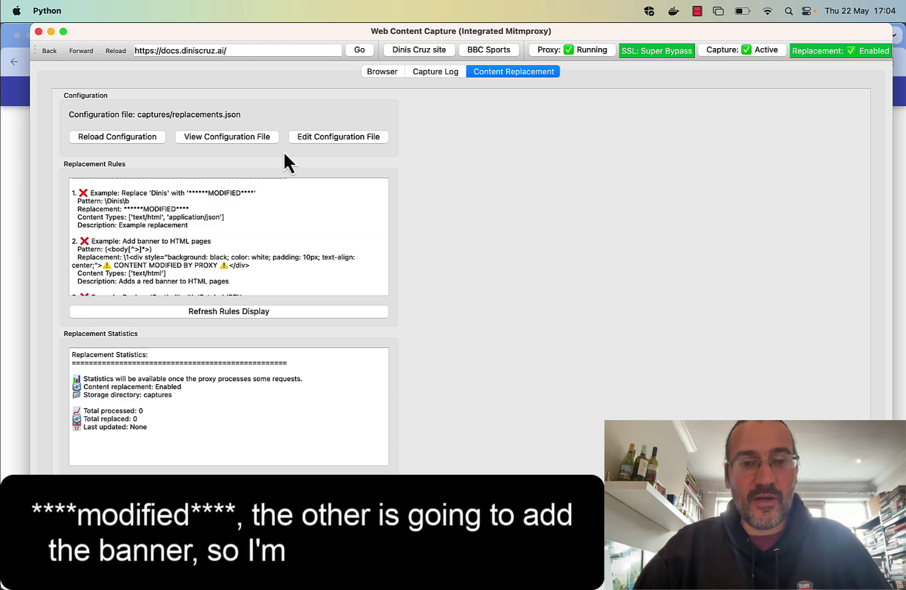
Step: In replacements.json, set "enabled" to true for the name replacement and HTML banner rules, and save and close the file
{"action": "left_click", "coordinate": [327, 140]}
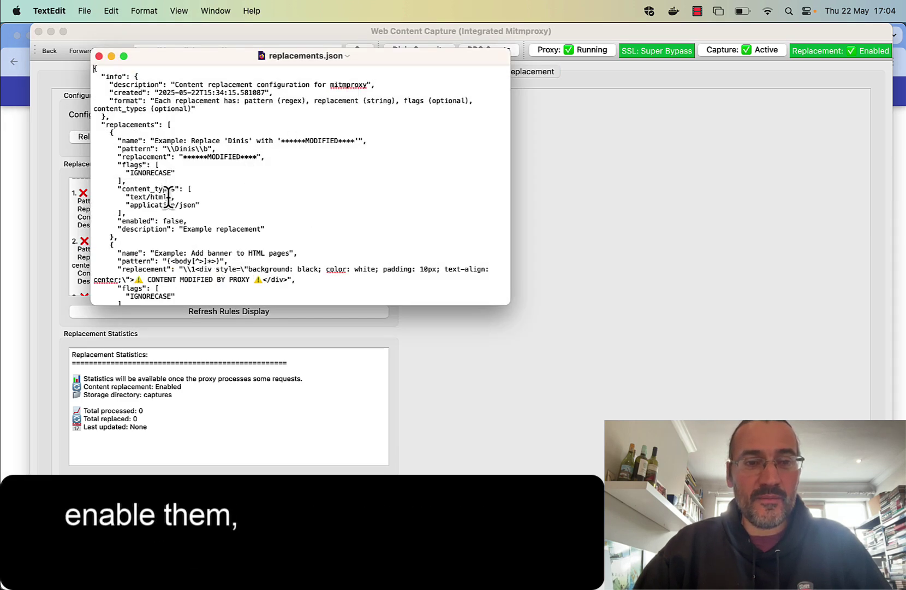
{"action": "type", "text": "true"}
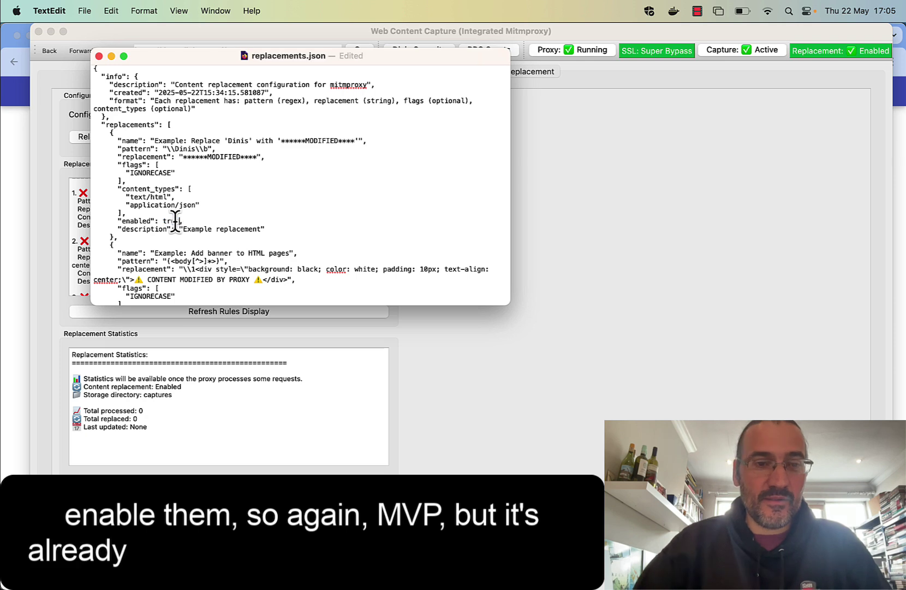
{"action": "scroll", "coordinate": [173, 220], "scroll_direction": "down", "scroll_amount": 5}
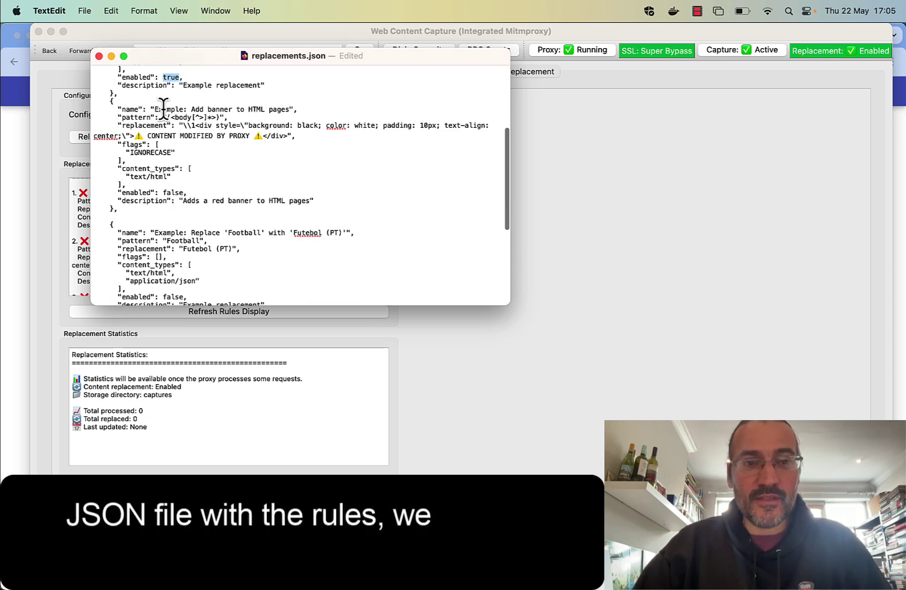
{"action": "left_click_drag", "start_coordinate": [175, 116], "coordinate": [217, 117]}
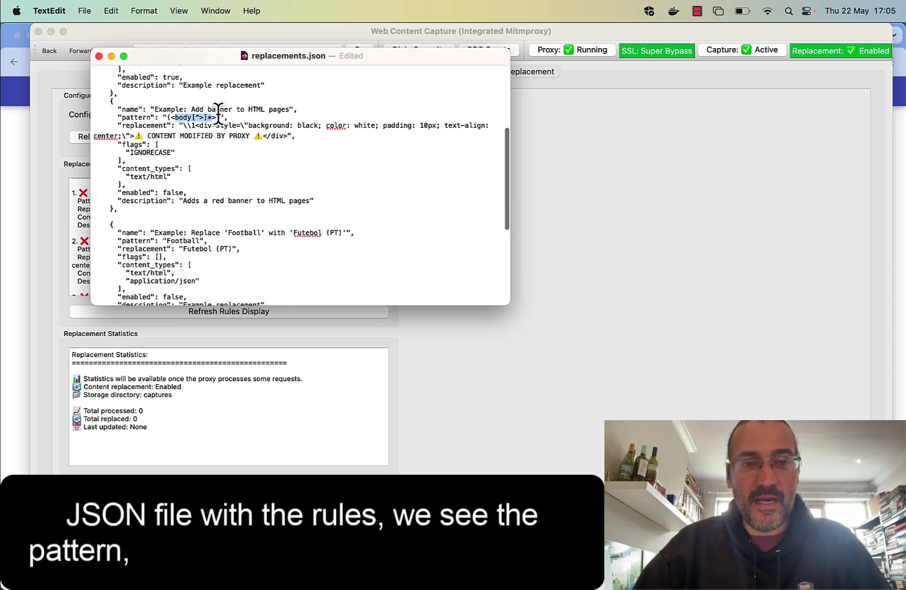
{"action": "double_click", "coordinate": [172, 192]}
{"action": "type", "text": "true"}
{"action": "key", "text": "super+s"}
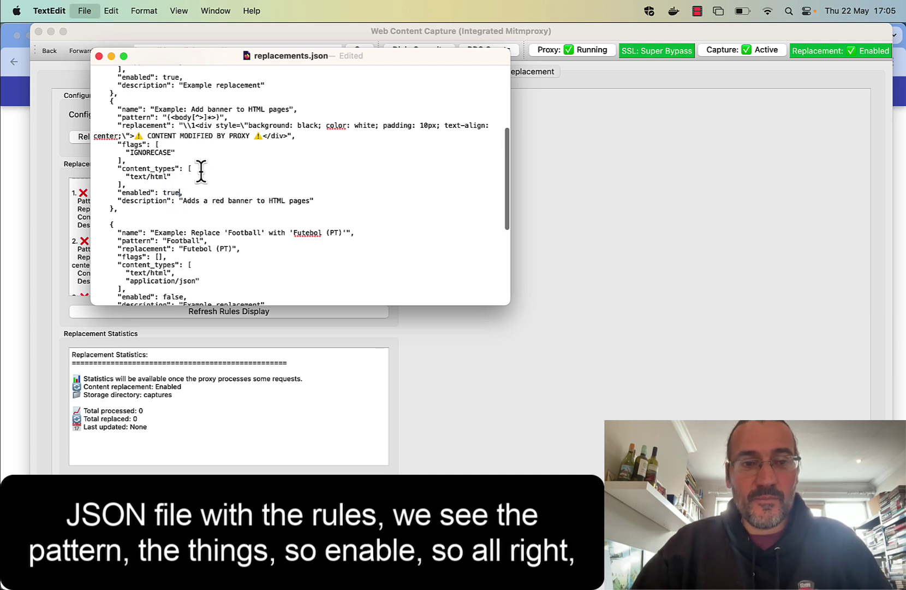
{"action": "left_click", "coordinate": [99, 56]}
Step: Reload the replacement configuration and load the documentation home page again with the enabled rules
{"action": "left_click", "coordinate": [115, 137]}
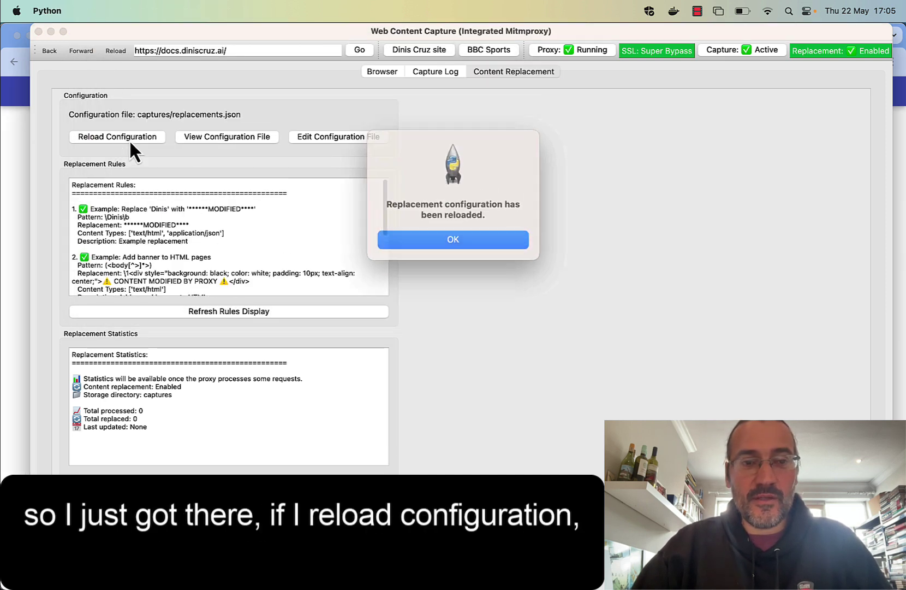
{"action": "left_click", "coordinate": [449, 237]}
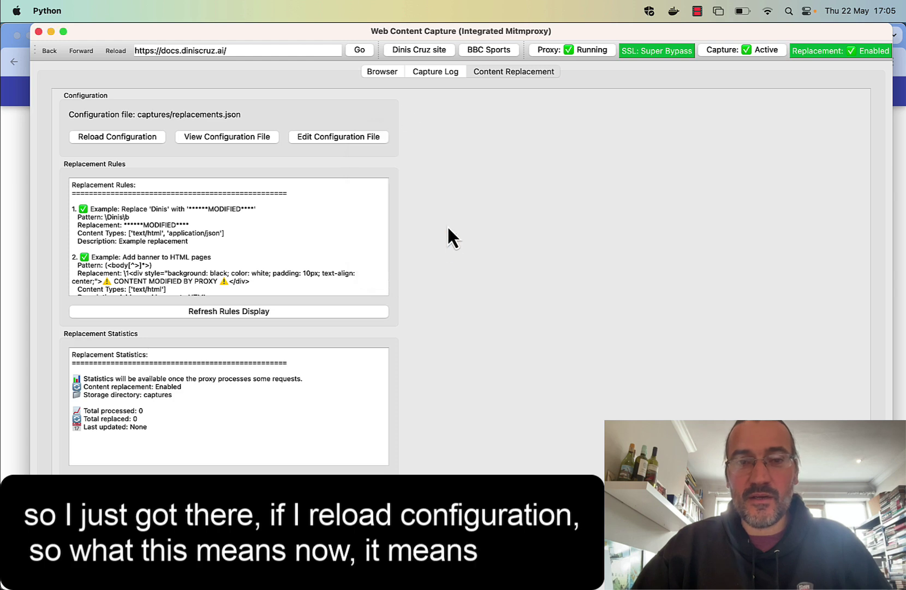
{"action": "left_click", "coordinate": [381, 72]}
{"action": "left_click", "coordinate": [360, 52]}
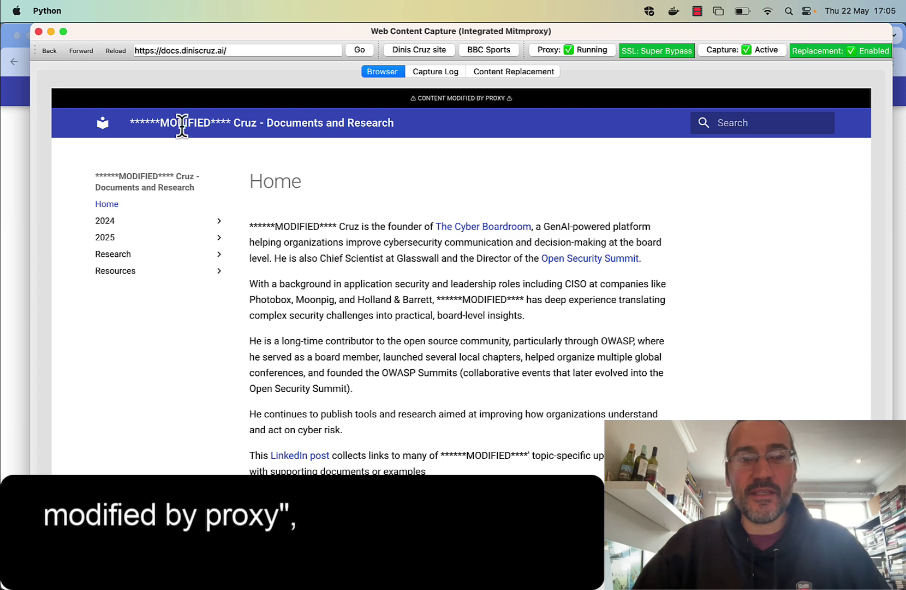
Step: Inspect the header and body text of the home page for the proxy's name replacements
{"action": "left_click_drag", "start_coordinate": [160, 121], "coordinate": [210, 122]}
{"action": "left_click_drag", "start_coordinate": [259, 226], "coordinate": [339, 227]}
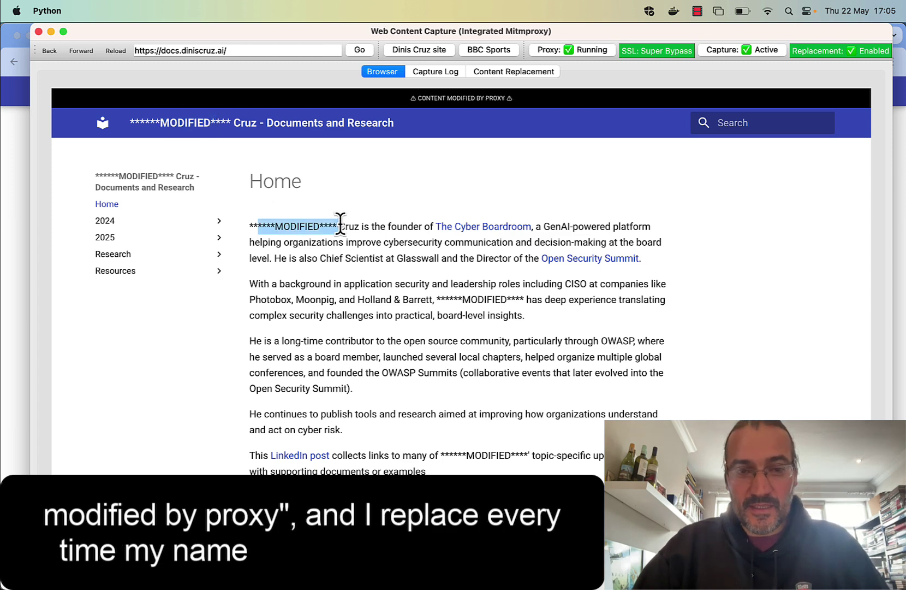
{"action": "left_click_drag", "start_coordinate": [447, 302], "coordinate": [511, 302]}
{"action": "scroll", "coordinate": [358, 424], "scroll_direction": "down", "scroll_amount": 5}
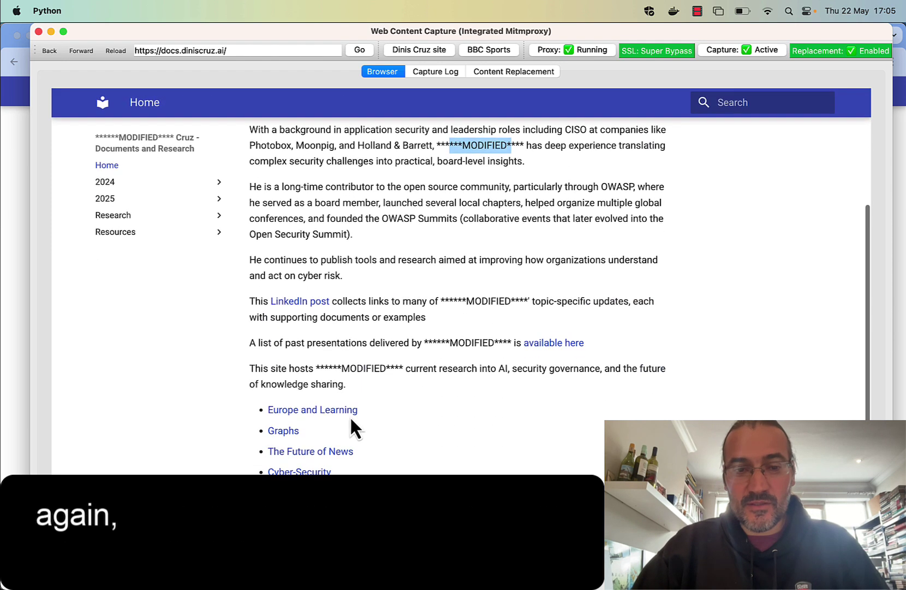
Step: Open the Europe and Learning page and its briefing on Canada's new AI minister, and check the site title for the name replacement
{"action": "left_click", "coordinate": [335, 412]}
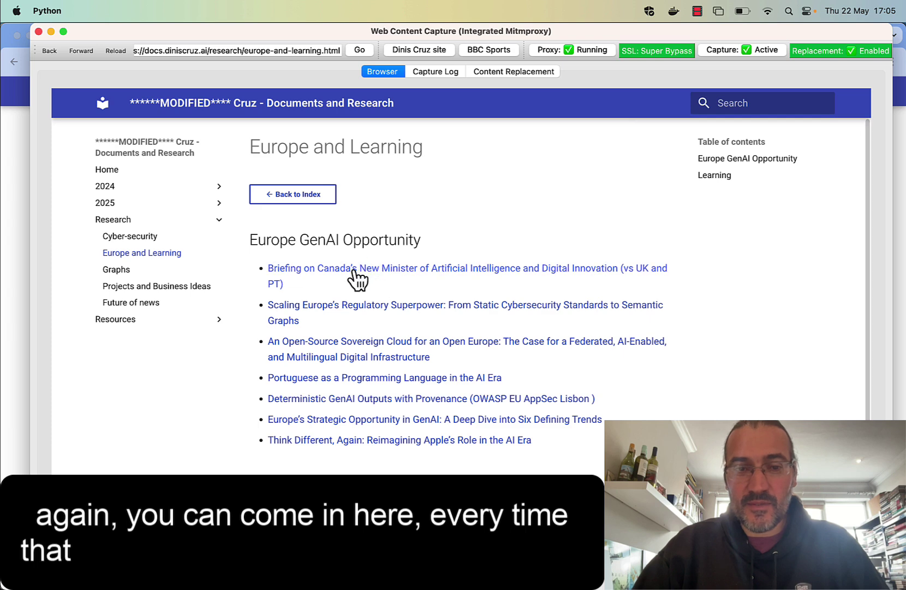
{"action": "scroll", "coordinate": [366, 327], "scroll_direction": "down", "scroll_amount": 2}
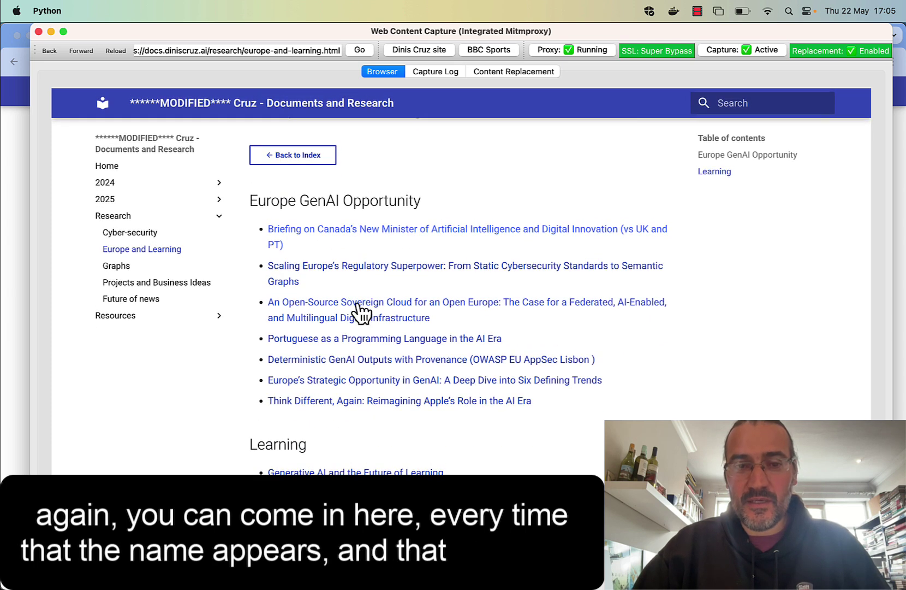
{"action": "left_click", "coordinate": [328, 230]}
{"action": "left_click_drag", "start_coordinate": [93, 172], "coordinate": [177, 173]}
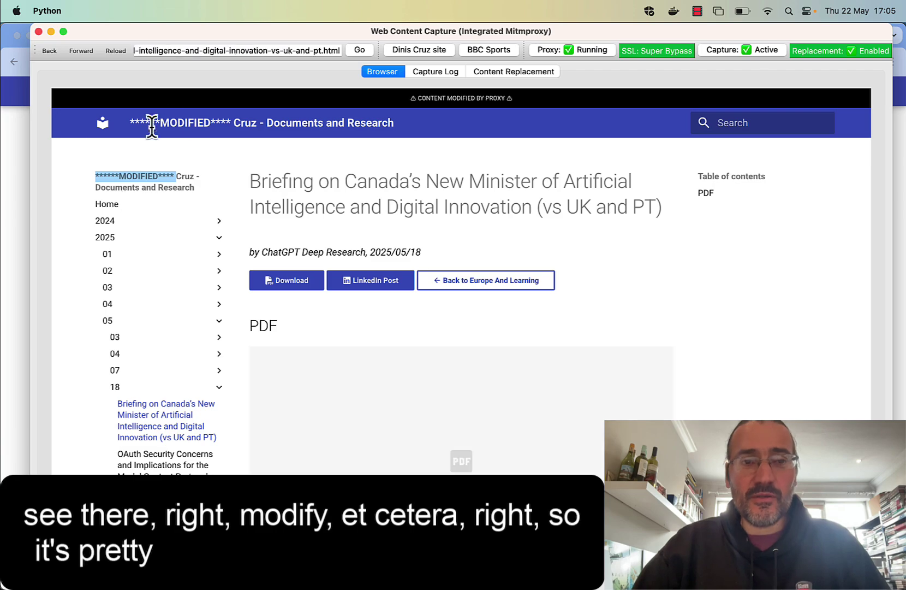
Step: Return to the documentation home page and look through its body text for the name replacements
{"action": "left_click", "coordinate": [102, 129]}
{"action": "scroll", "coordinate": [357, 310], "scroll_direction": "down", "scroll_amount": 3}
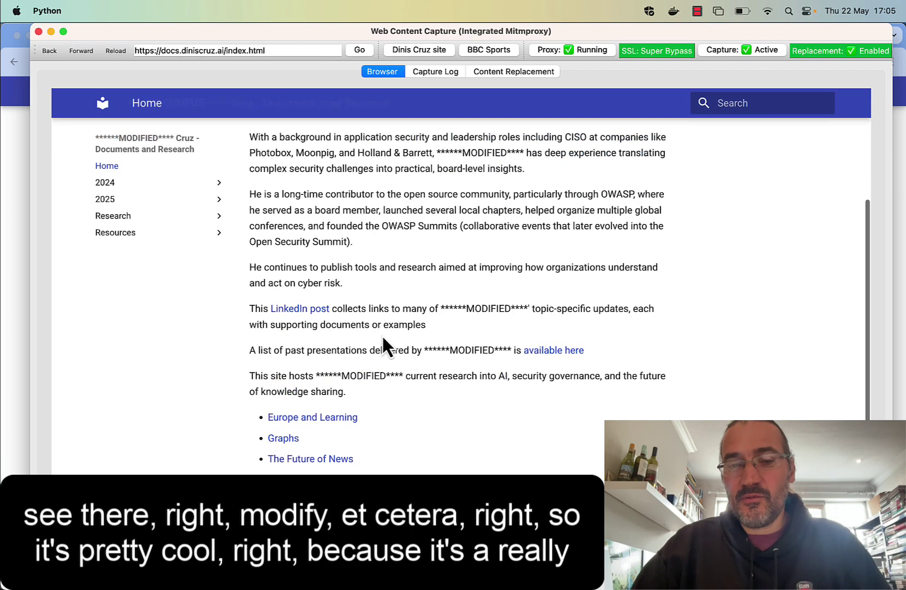
{"action": "scroll", "coordinate": [383, 334], "scroll_direction": "up", "scroll_amount": 3}
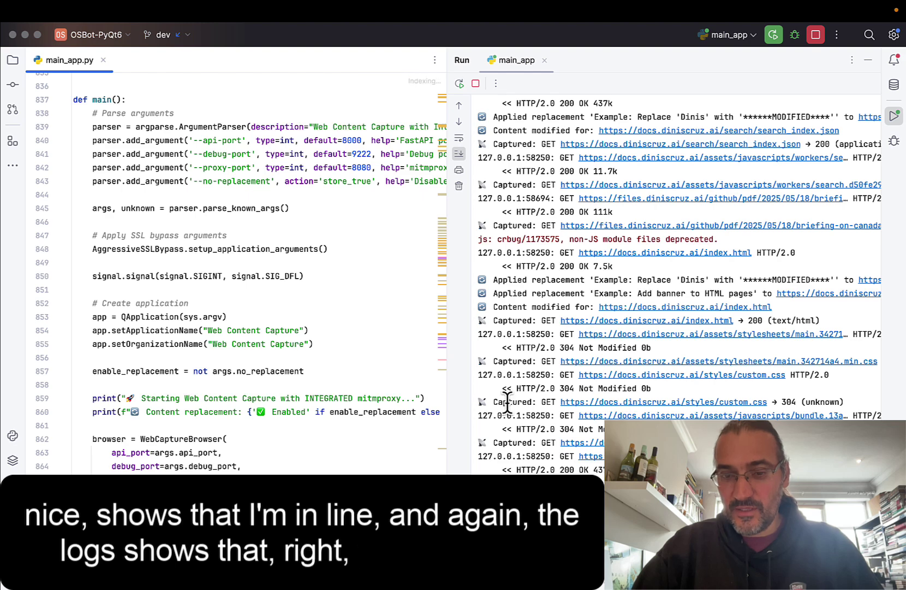
Step: Switch to PyCharm and widen the main_app run output to examine the logged replacements and captured requests
{"action": "left_click", "coordinate": [599, 471]}
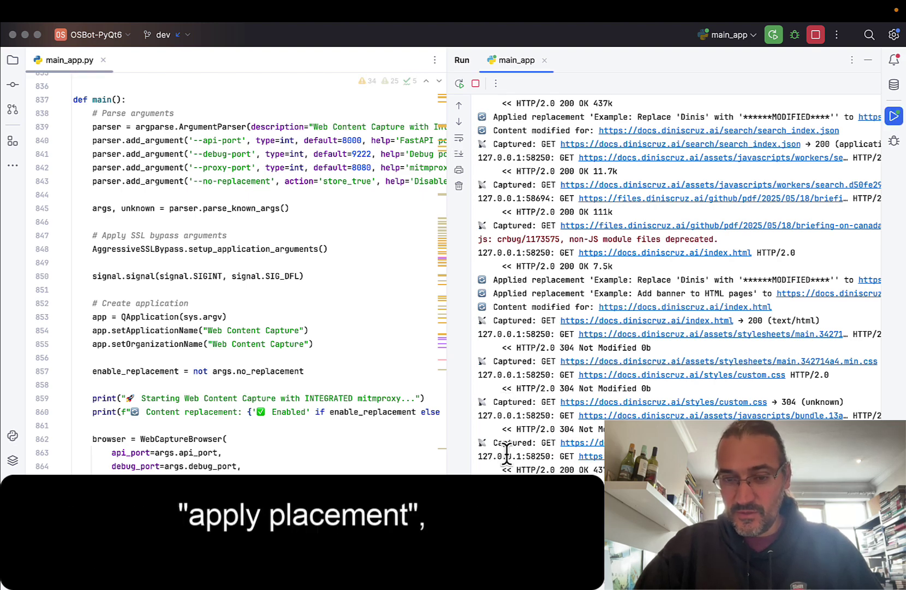
{"action": "left_click_drag", "start_coordinate": [446, 394], "coordinate": [197, 405]}
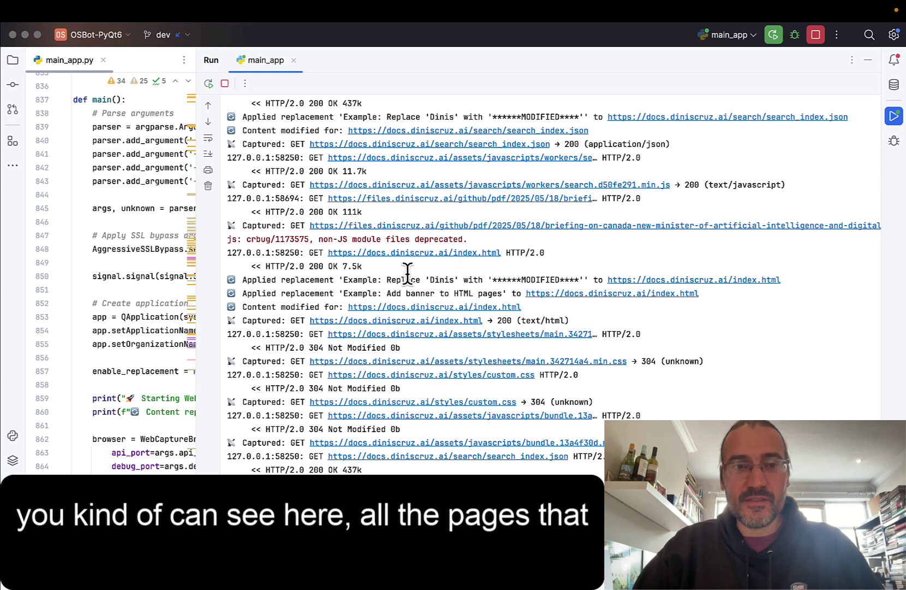
{"action": "left_click_drag", "start_coordinate": [199, 269], "coordinate": [435, 262]}
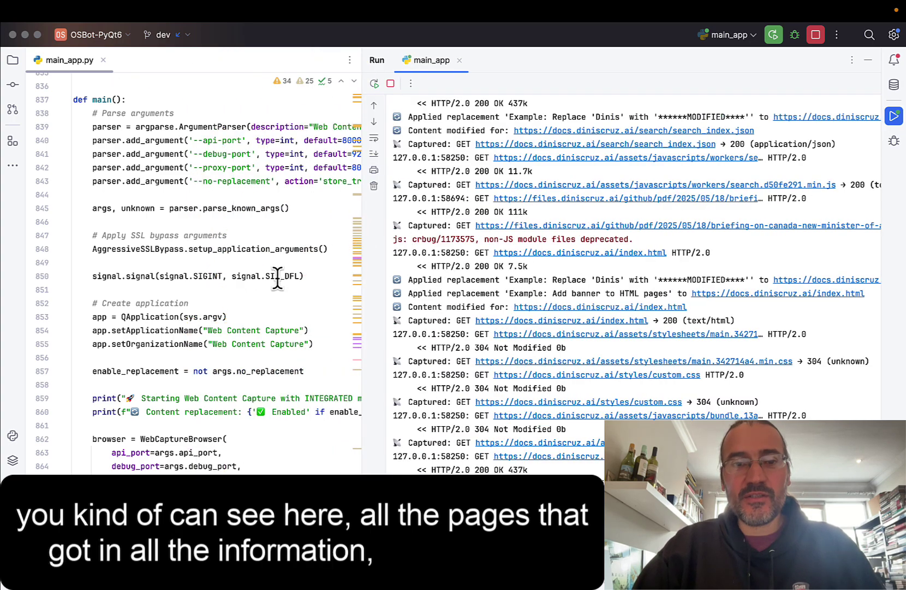
Step: Switch back to the Web Content Capture app, check the capture log for the recent requests, and return to the browser view
{"action": "key", "text": "super+Tab"}
{"action": "left_click", "coordinate": [429, 73]}
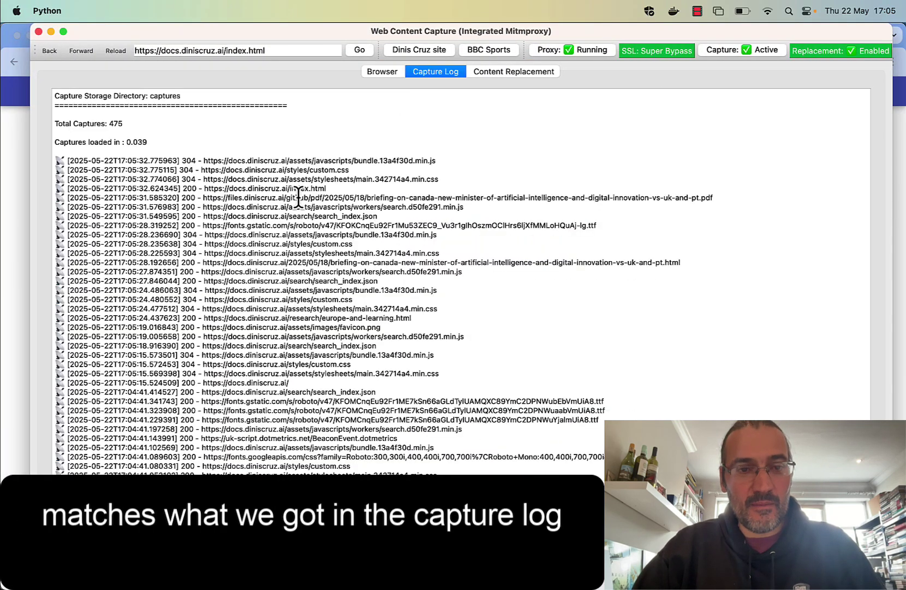
{"action": "left_click", "coordinate": [381, 76]}
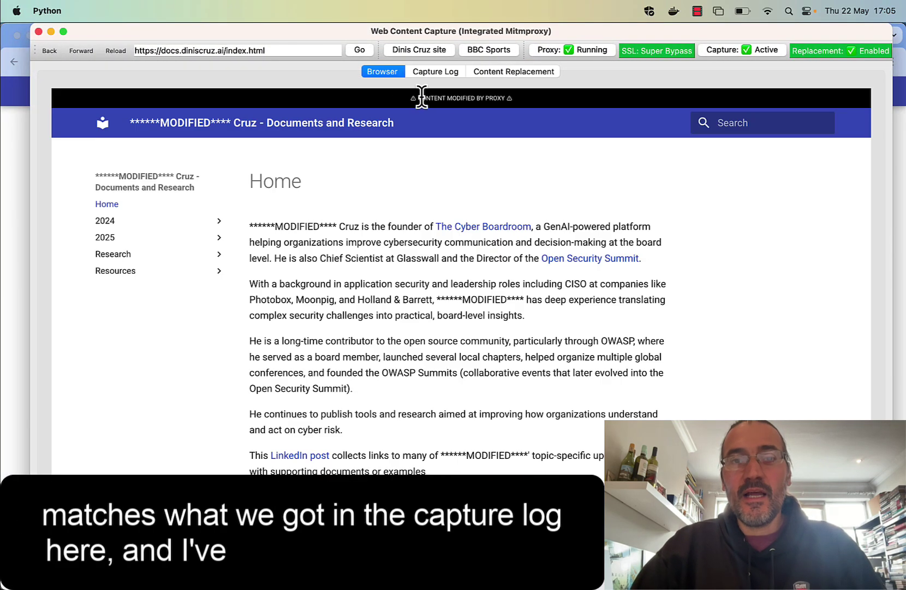
Step: Open replacements.json for editing and review the rule that replaces 'Football' with 'Futebol (PT)'
{"action": "left_click", "coordinate": [494, 74]}
{"action": "left_click", "coordinate": [298, 138]}
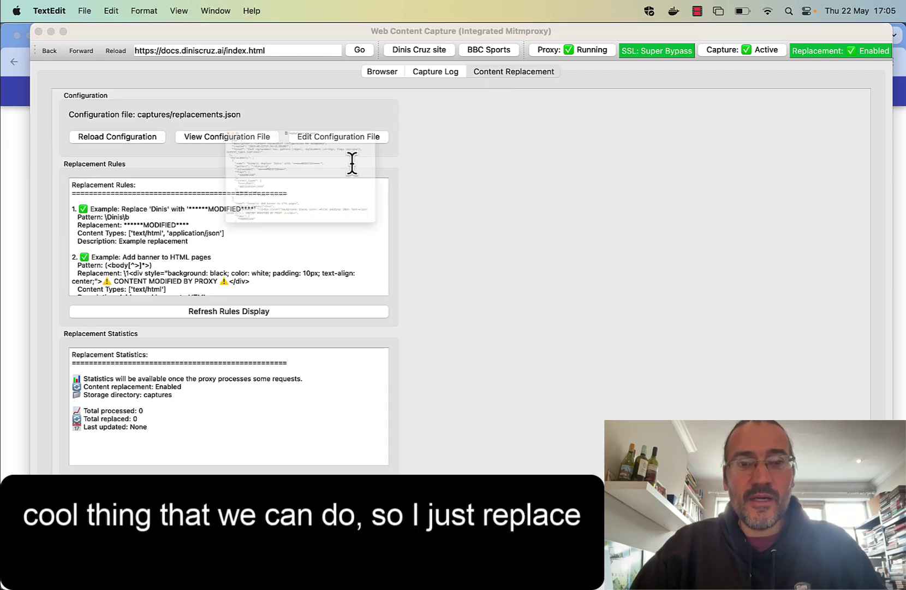
{"action": "scroll", "coordinate": [183, 224], "scroll_direction": "down", "scroll_amount": 10}
{"action": "scroll", "coordinate": [185, 225], "scroll_direction": "down", "scroll_amount": 1}
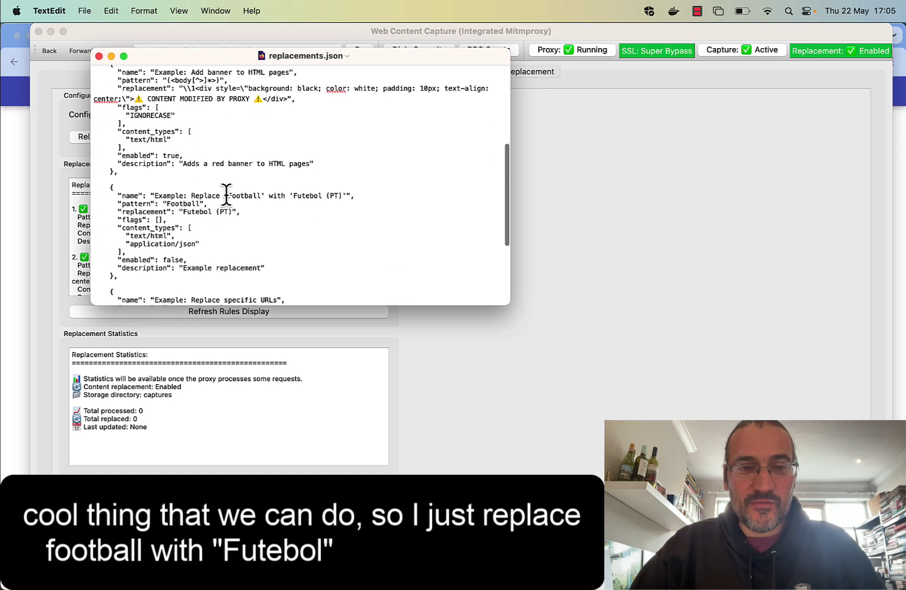
{"action": "double_click", "coordinate": [247, 195]}
{"action": "left_click", "coordinate": [306, 196]}
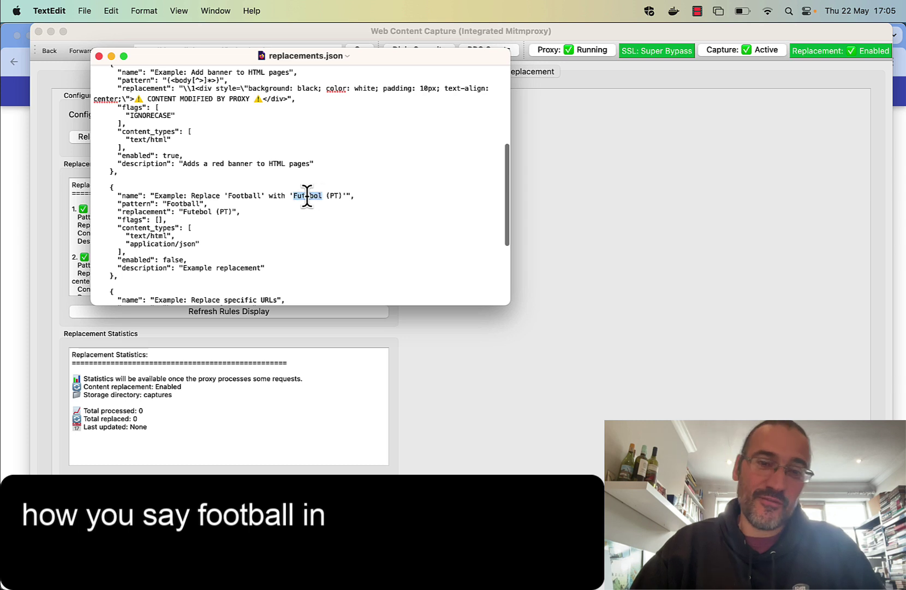
{"action": "left_click", "coordinate": [335, 196]}
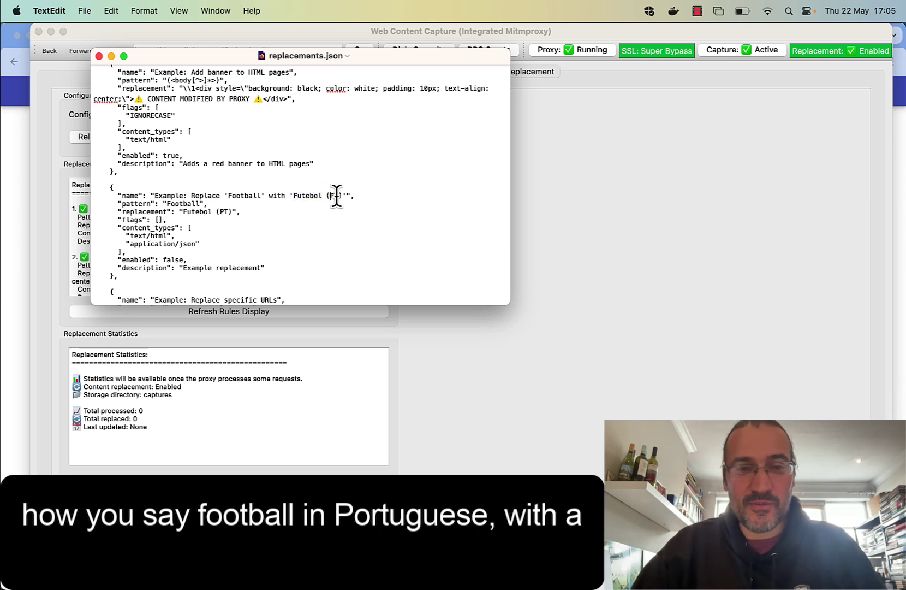
Step: Set "enabled" to true for the 'Football' replacement rule, and save and close replacements.json
{"action": "double_click", "coordinate": [172, 260]}
{"action": "type", "text": "tre"}
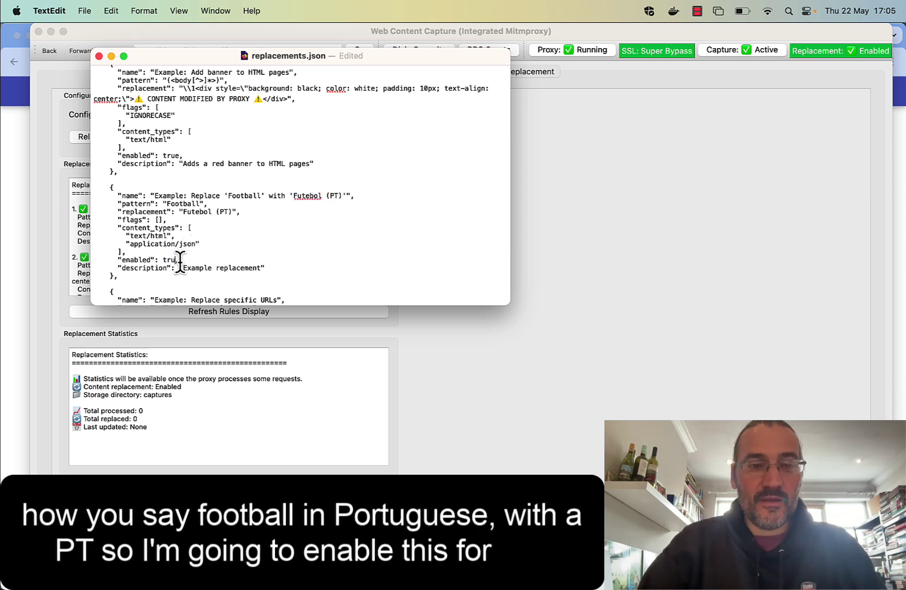
{"action": "type", "text": "e"}
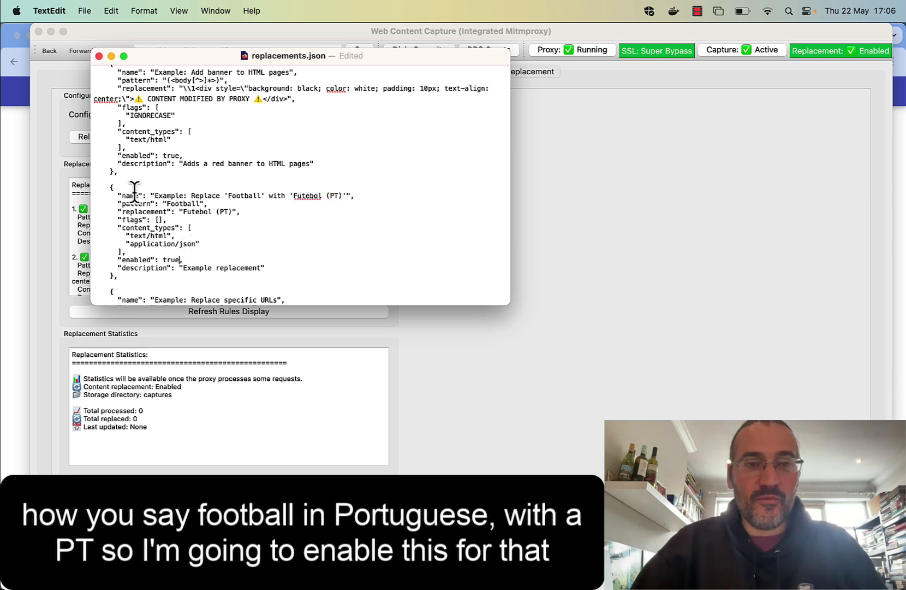
{"action": "key", "text": "super+s"}
{"action": "left_click", "coordinate": [100, 57]}
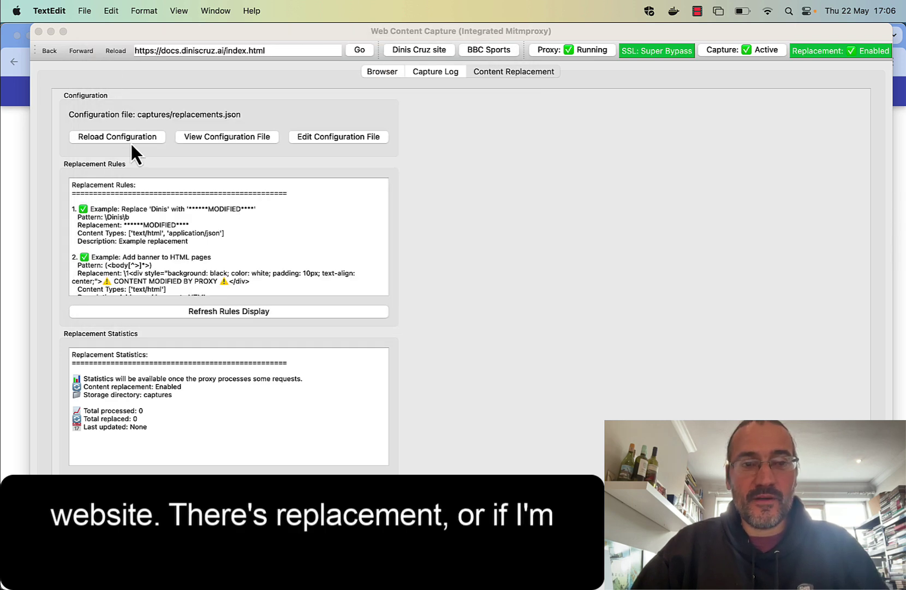
Step: Reload the replacement configuration and load the BBC Sports site in the built-in browser
{"action": "left_click", "coordinate": [130, 140]}
{"action": "left_click", "coordinate": [437, 240]}
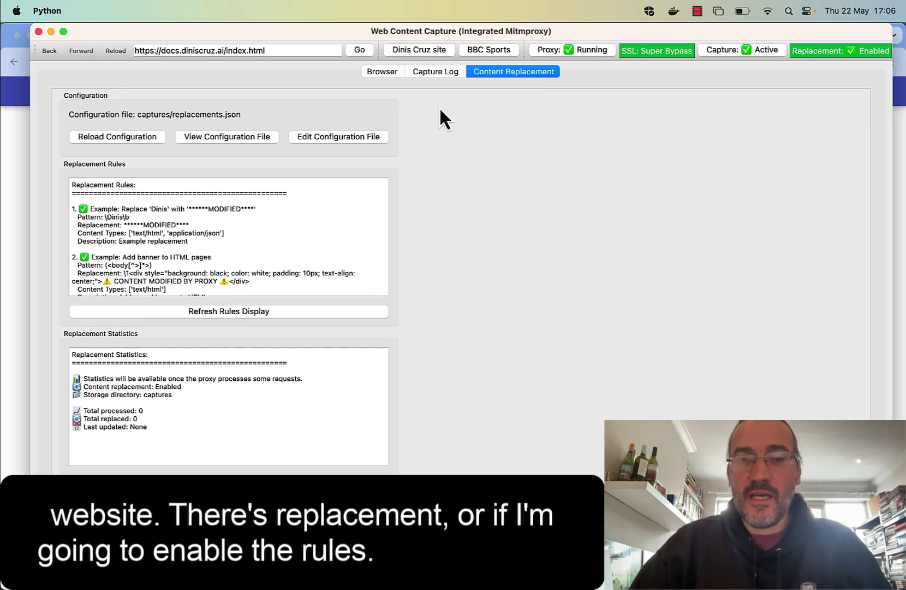
{"action": "left_click", "coordinate": [382, 72]}
{"action": "left_click", "coordinate": [490, 50]}
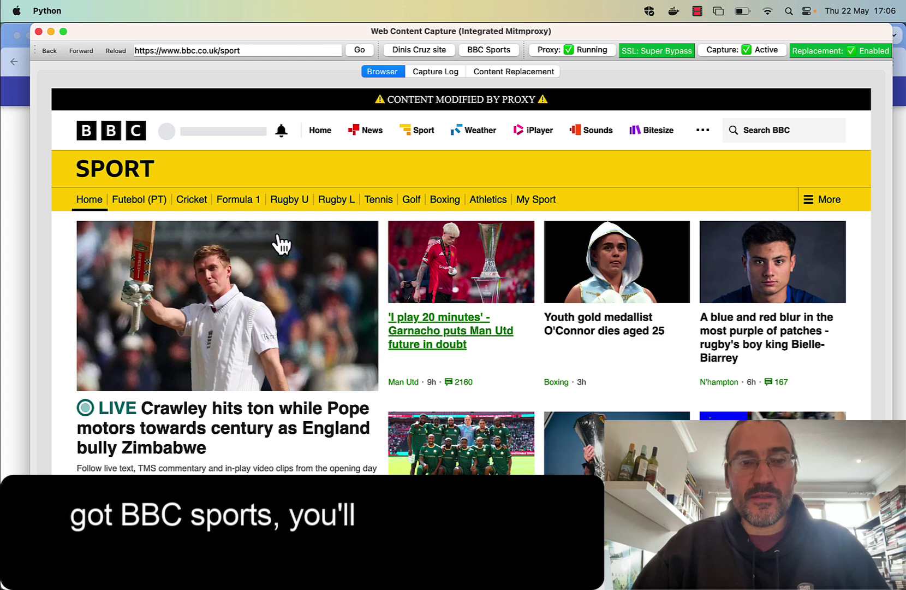
Step: Open the BBC football section, inspect its heading for the replaced word, and load the page again
{"action": "left_click", "coordinate": [146, 202]}
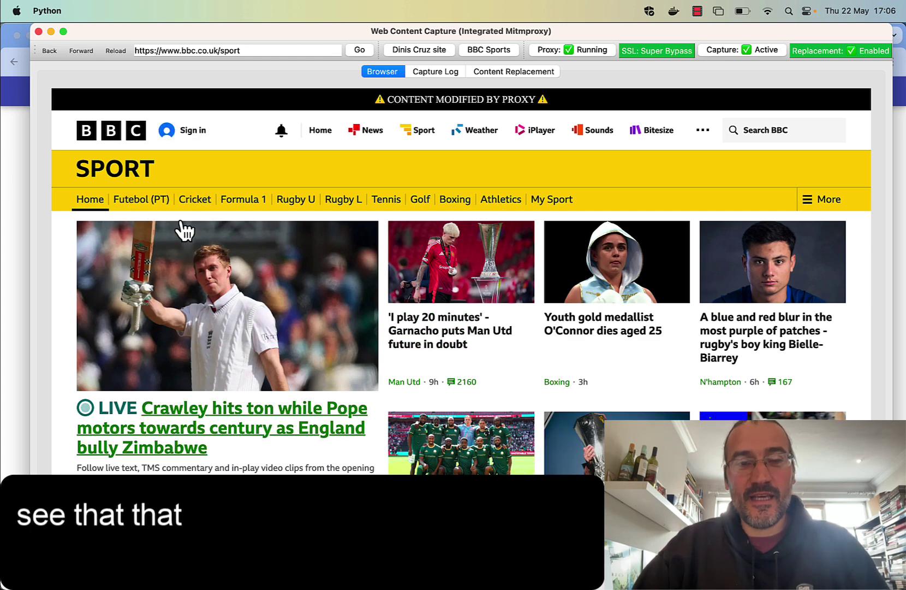
{"action": "left_click_drag", "start_coordinate": [267, 276], "coordinate": [97, 267]}
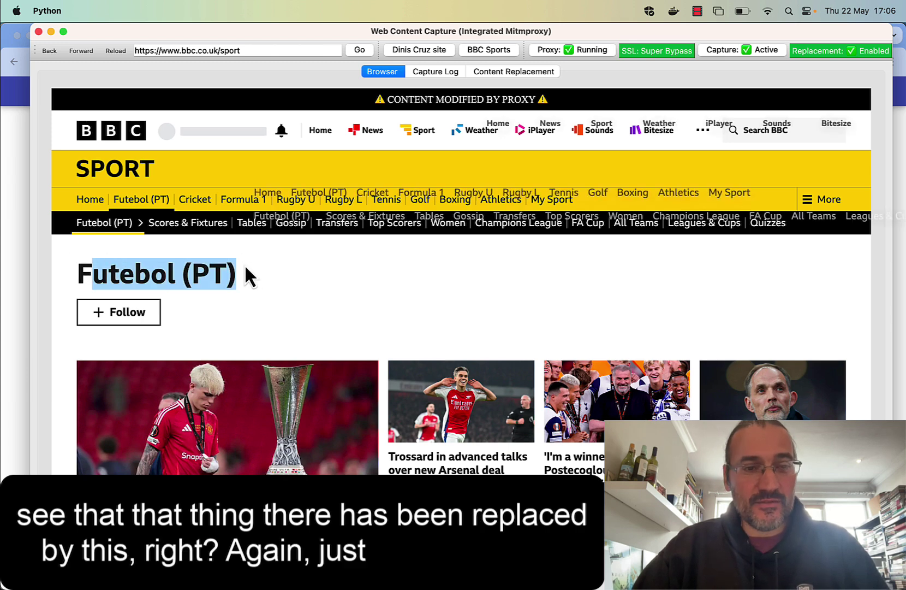
{"action": "left_click", "coordinate": [249, 271]}
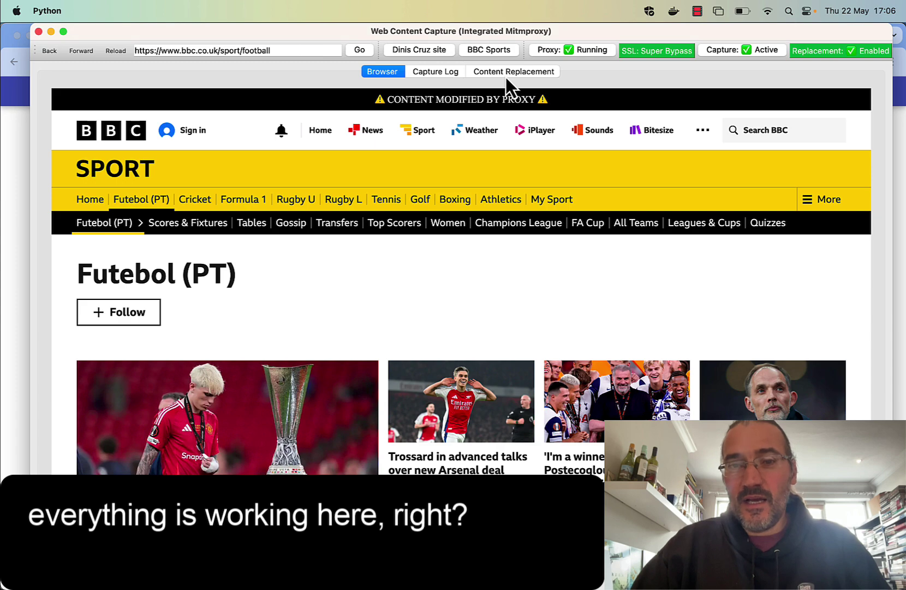
{"action": "left_click", "coordinate": [358, 49]}
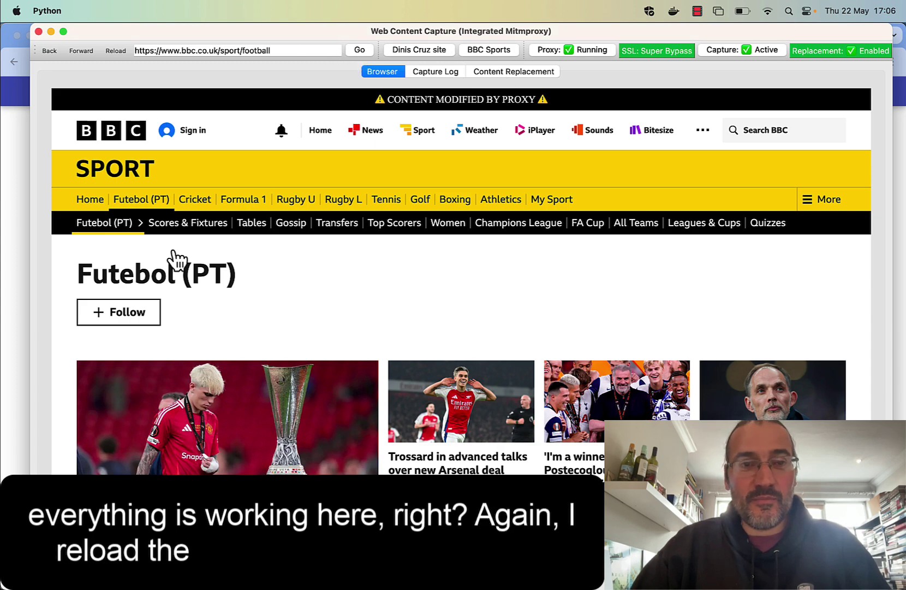
Step: Open replacements.json for editing, set "enabled" to false for the 'Football' replacement rule, and close the file
{"action": "left_click", "coordinate": [493, 71]}
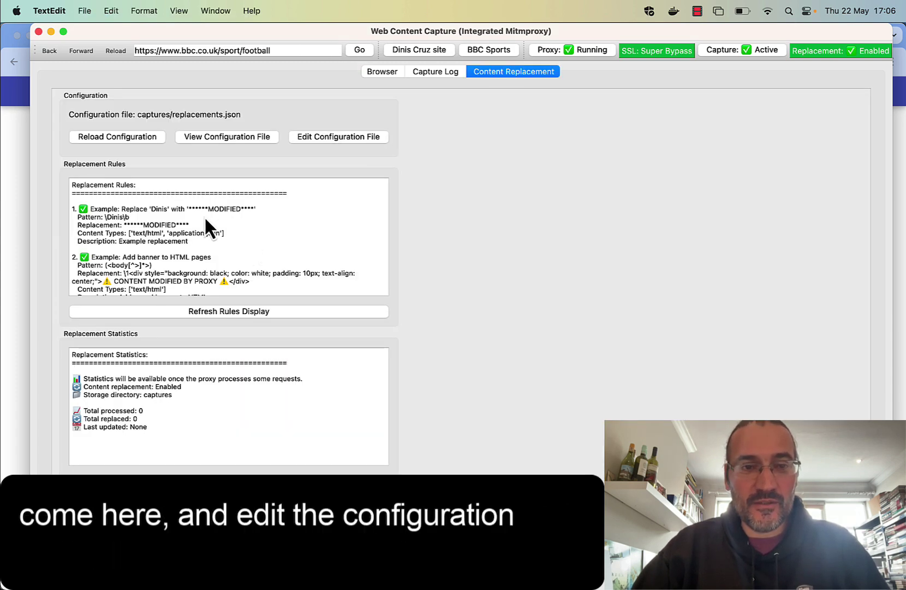
{"action": "left_click", "coordinate": [338, 137]}
{"action": "scroll", "coordinate": [167, 269], "scroll_direction": "down", "scroll_amount": 10}
{"action": "scroll", "coordinate": [168, 269], "scroll_direction": "up", "scroll_amount": 3}
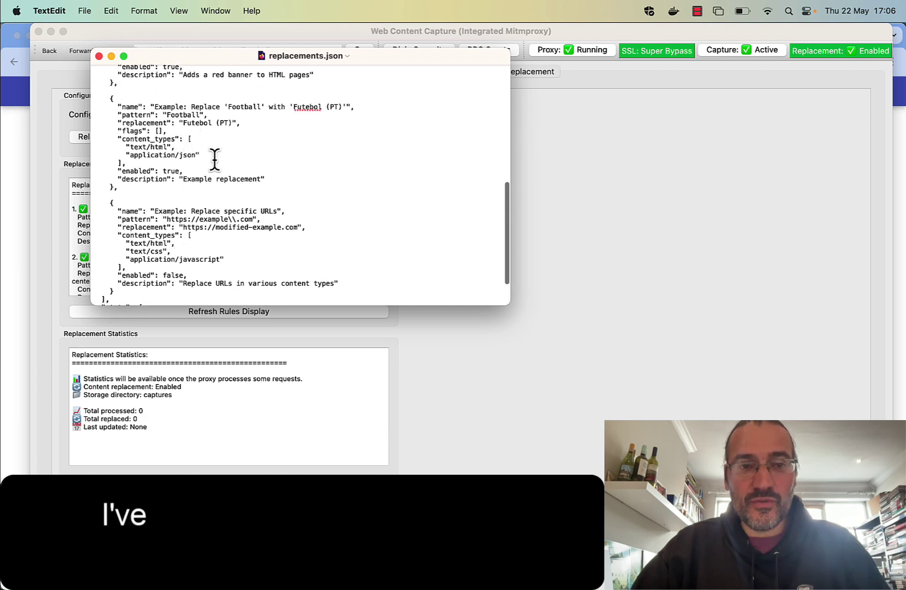
{"action": "type", "text": "false"}
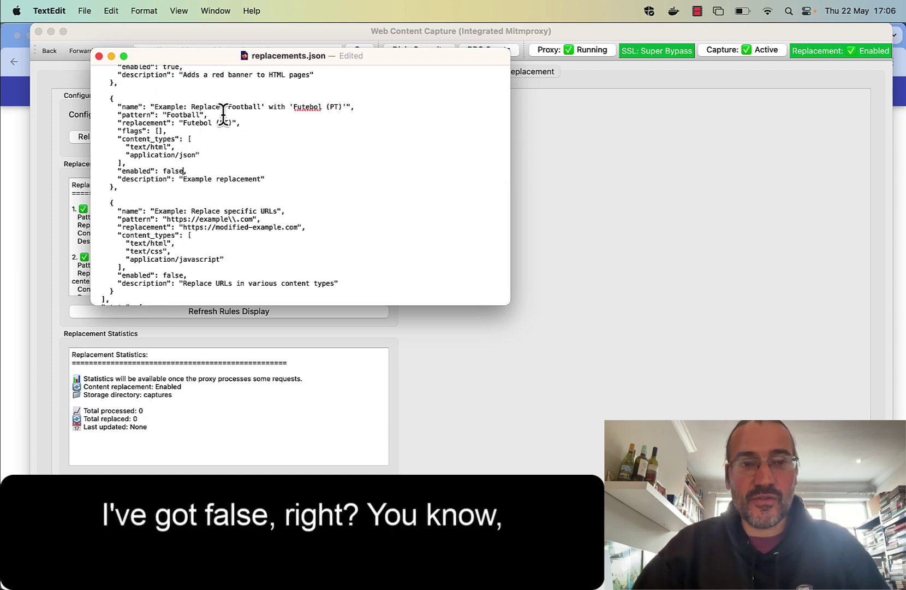
{"action": "left_click", "coordinate": [99, 56]}
Step: Reload the replacement configuration with the 'Football' rule disabled
{"action": "left_click", "coordinate": [99, 144]}
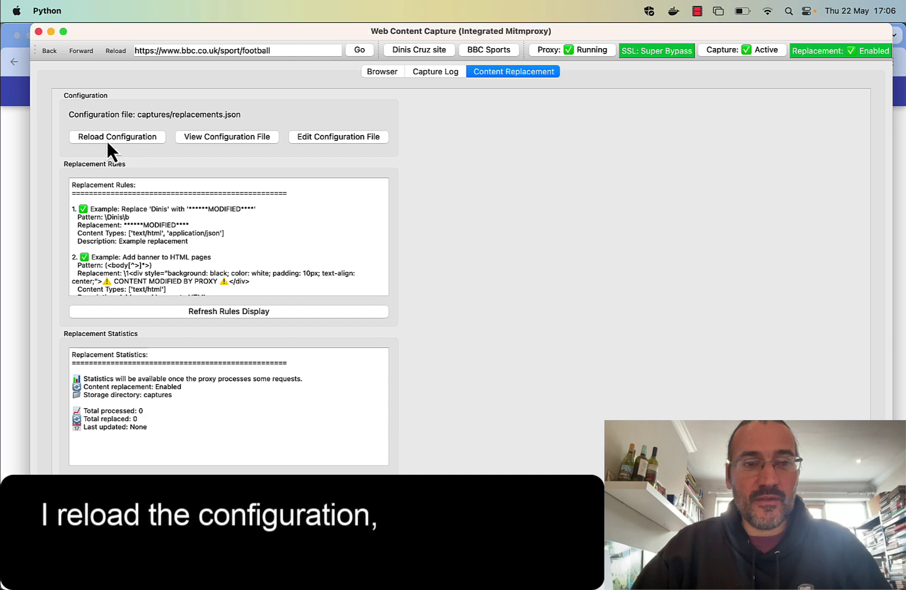
{"action": "left_click", "coordinate": [106, 139]}
{"action": "left_click", "coordinate": [433, 239]}
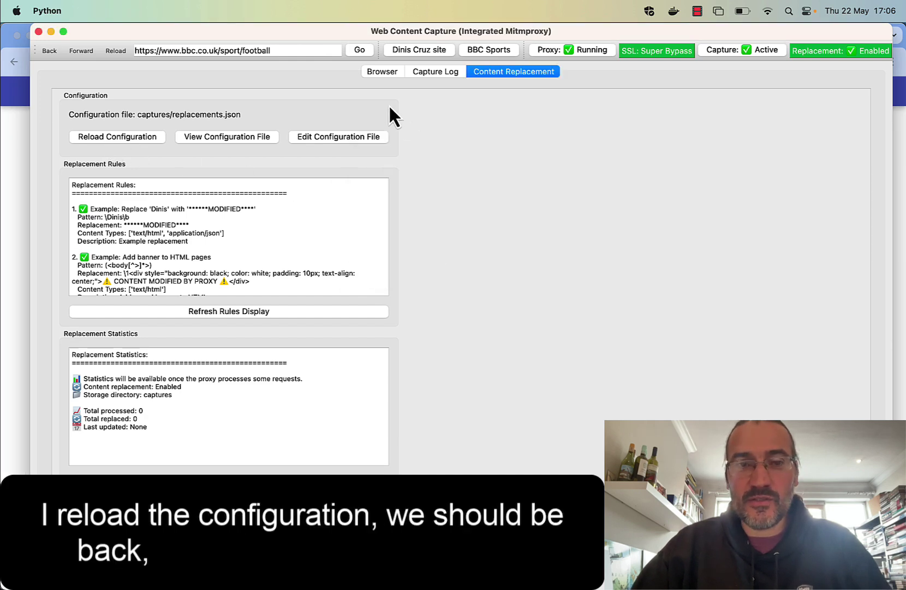
Step: Load the BBC football page again and inspect its proxy banner and main heading
{"action": "left_click", "coordinate": [380, 74]}
{"action": "left_click_drag", "start_coordinate": [392, 99], "coordinate": [503, 93]}
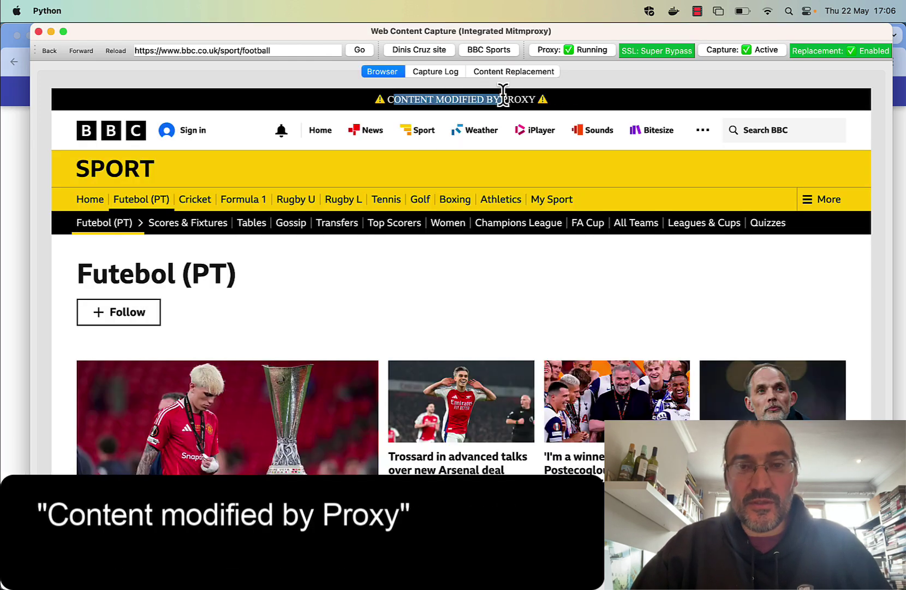
{"action": "left_click", "coordinate": [436, 88]}
{"action": "left_click", "coordinate": [359, 50]}
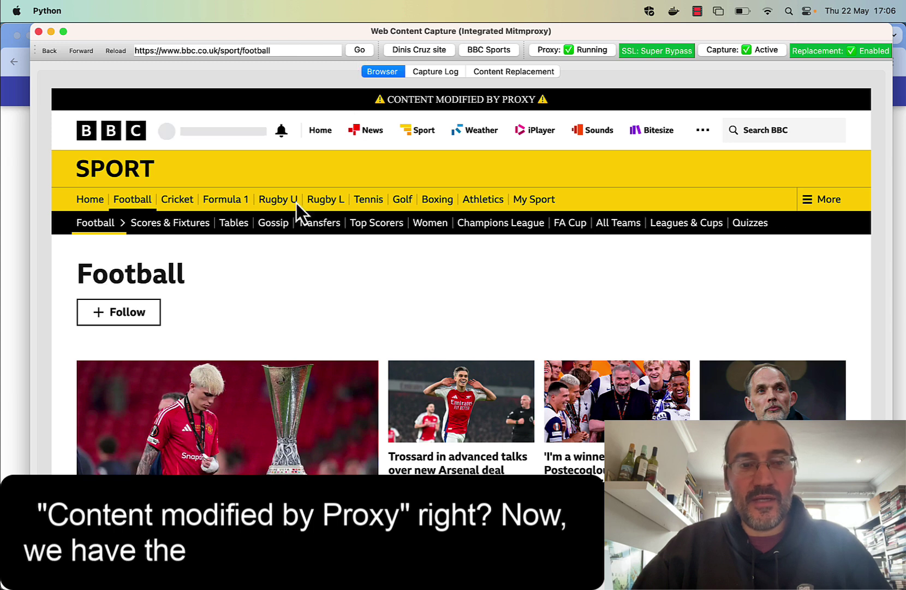
{"action": "left_click_drag", "start_coordinate": [93, 273], "coordinate": [177, 274]}
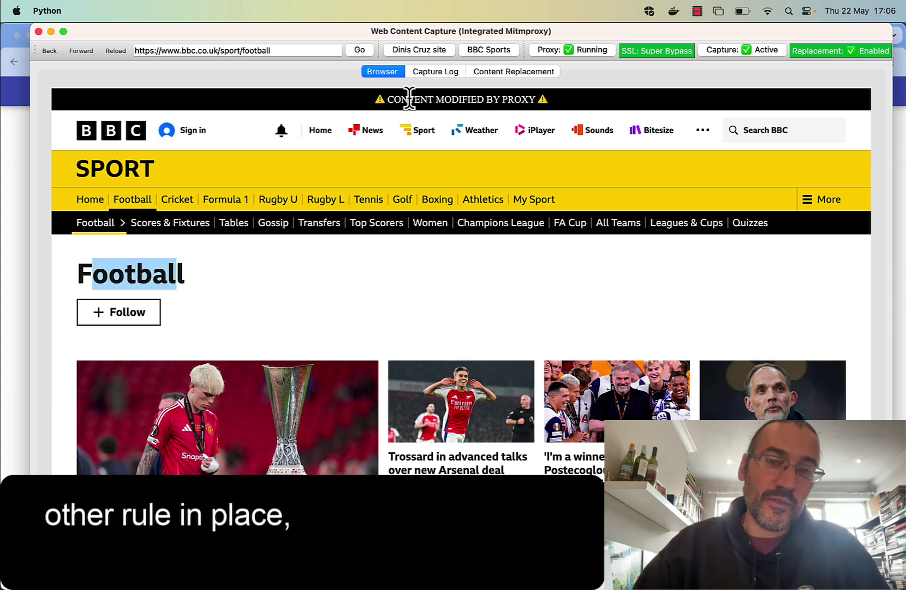
{"action": "left_click", "coordinate": [137, 278]}
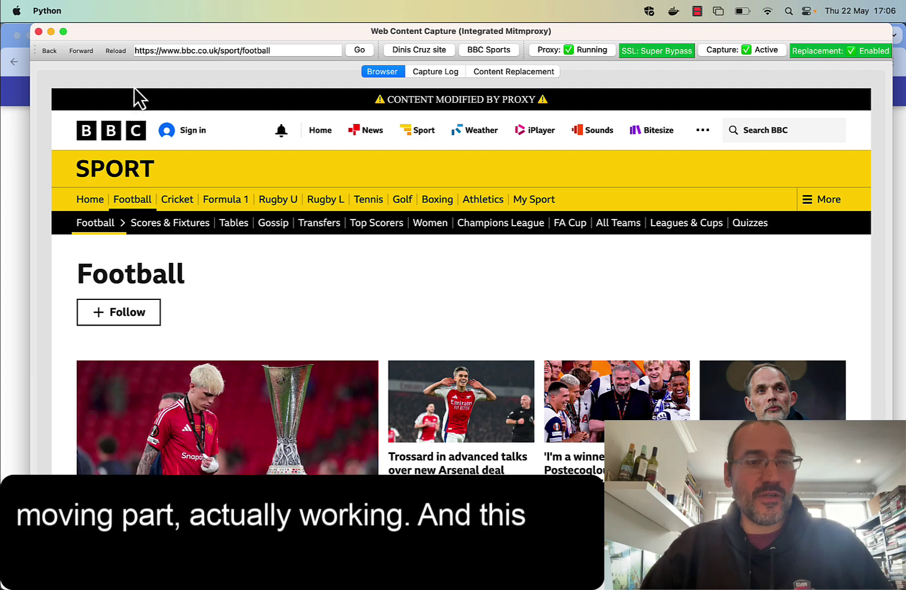
Step: Switch to Chrome, look through the 'Web Content Capture Application Review' Claude chat, and close the page search
{"action": "left_click", "coordinate": [12, 145]}
{"action": "left_click", "coordinate": [138, 37]}
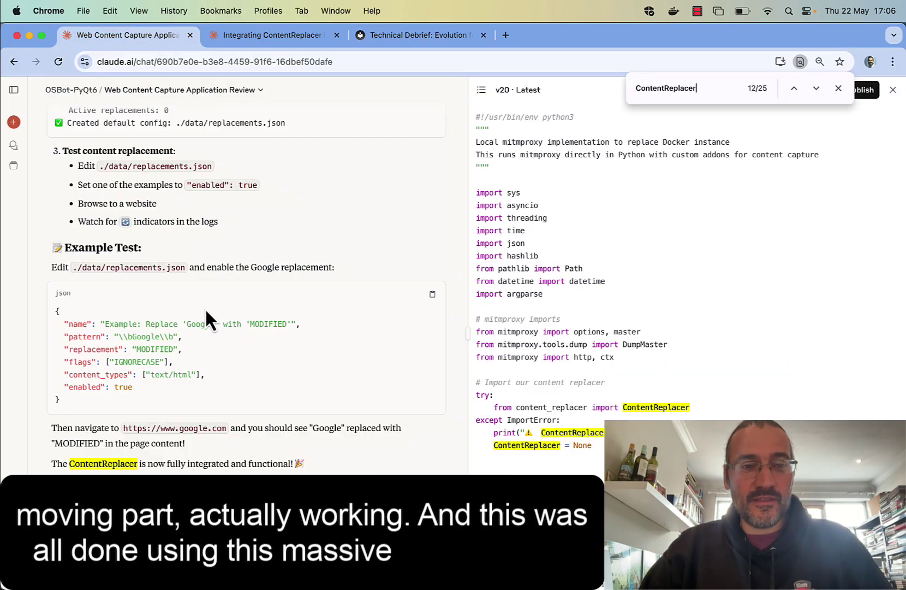
{"action": "scroll", "coordinate": [205, 308], "scroll_direction": "up", "scroll_amount": 15}
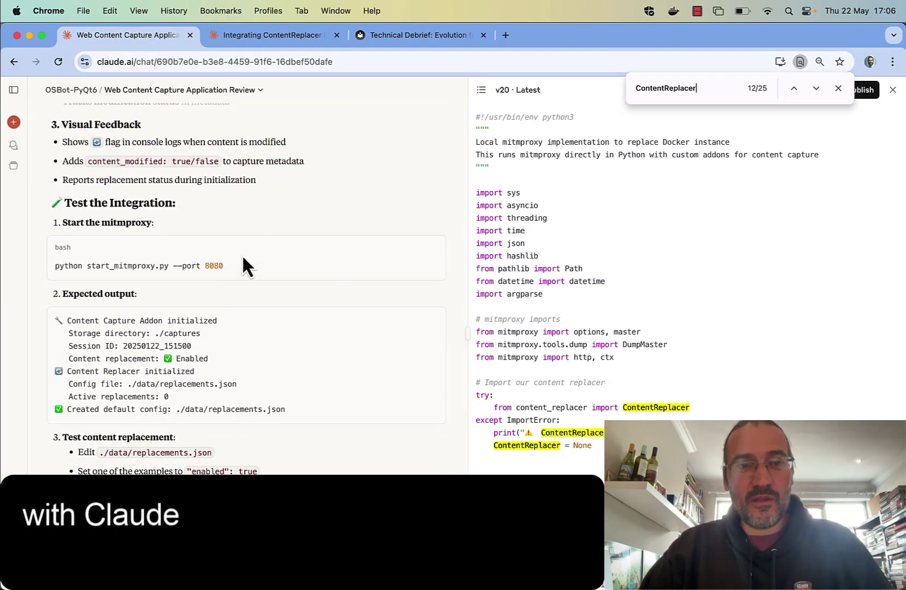
{"action": "key", "text": "Escape"}
Step: Look through the 'Integrating ContentReplacer into ContentCaptureAddon' Claude chat, back to its opening request
{"action": "left_click", "coordinate": [251, 43]}
{"action": "scroll", "coordinate": [214, 235], "scroll_direction": "down", "scroll_amount": 5}
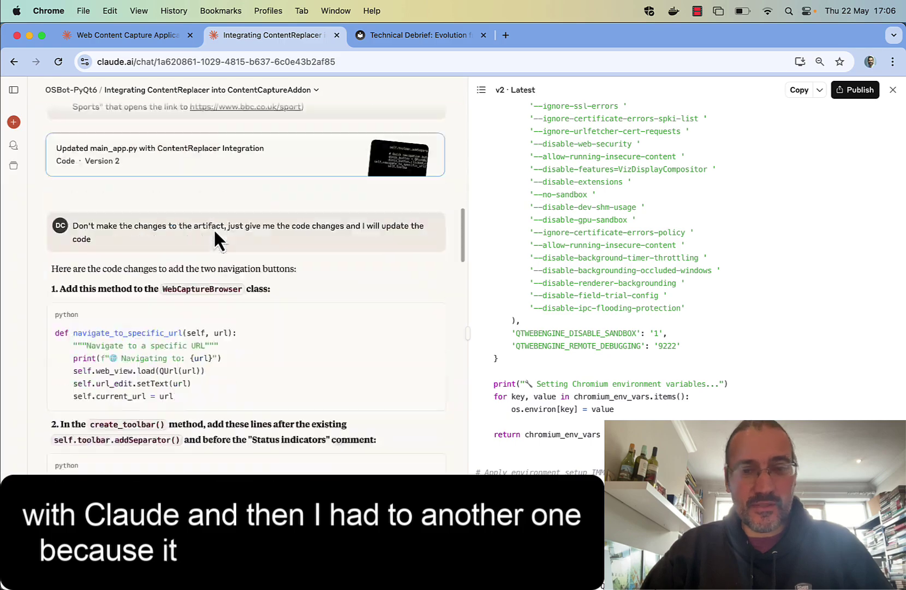
{"action": "scroll", "coordinate": [214, 232], "scroll_direction": "down", "scroll_amount": 20}
{"action": "scroll", "coordinate": [213, 228], "scroll_direction": "up", "scroll_amount": 15}
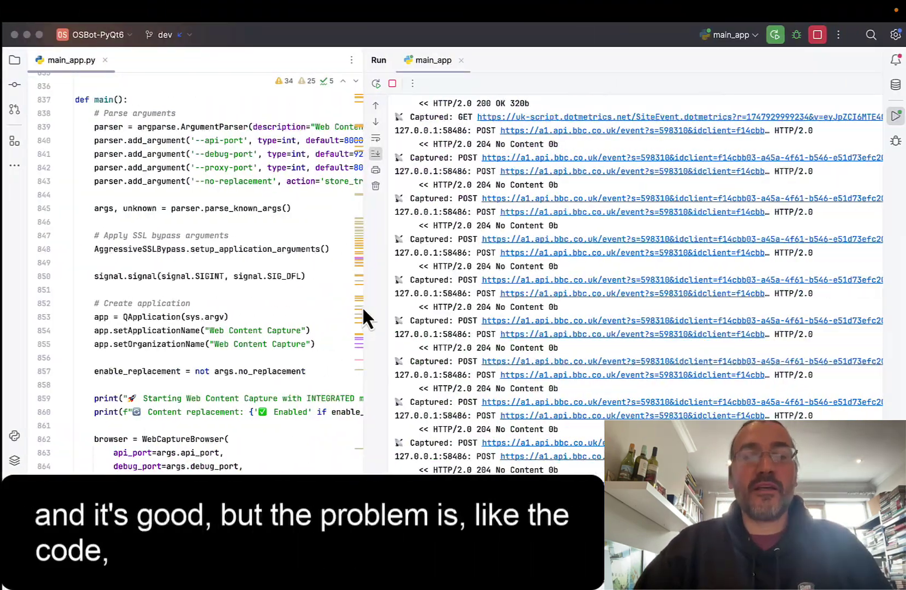
Step: Switch to PyCharm, widen the code editor against the run output, and look through main_app.py back to its first lines
{"action": "left_click", "coordinate": [403, 229]}
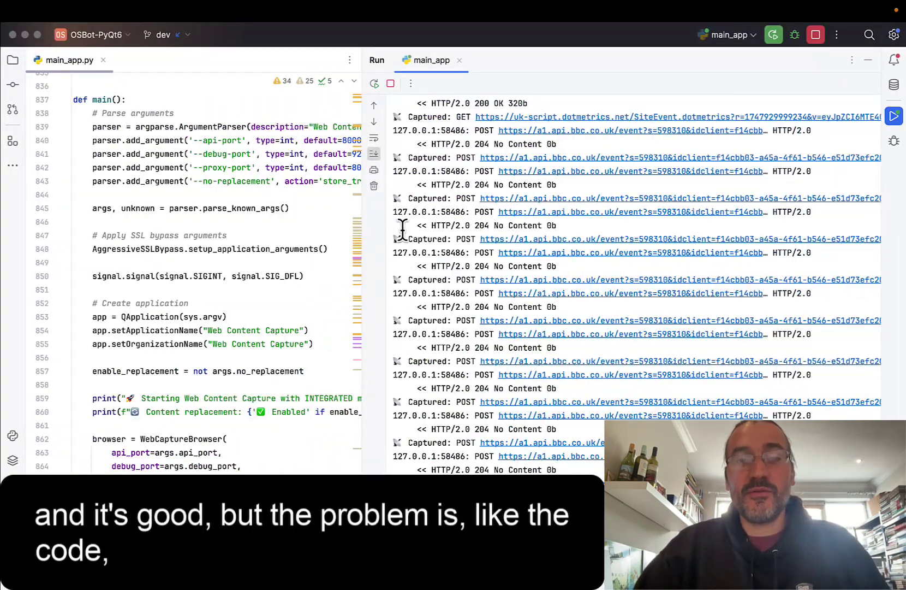
{"action": "left_click_drag", "start_coordinate": [365, 227], "coordinate": [674, 186]}
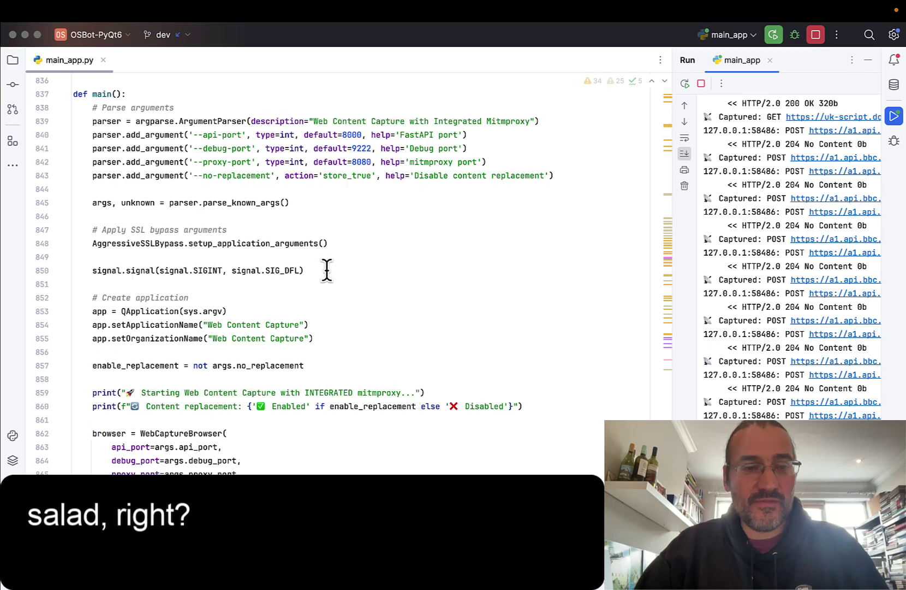
{"action": "scroll", "coordinate": [327, 268], "scroll_direction": "up", "scroll_amount": 15}
{"action": "scroll", "coordinate": [327, 267], "scroll_direction": "up", "scroll_amount": 20}
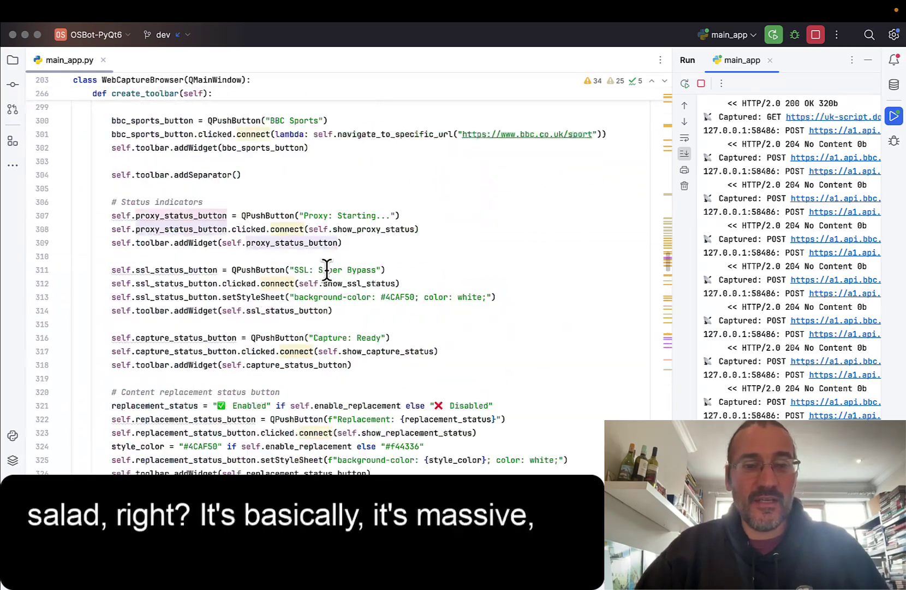
{"action": "scroll", "coordinate": [327, 267], "scroll_direction": "up", "scroll_amount": 20}
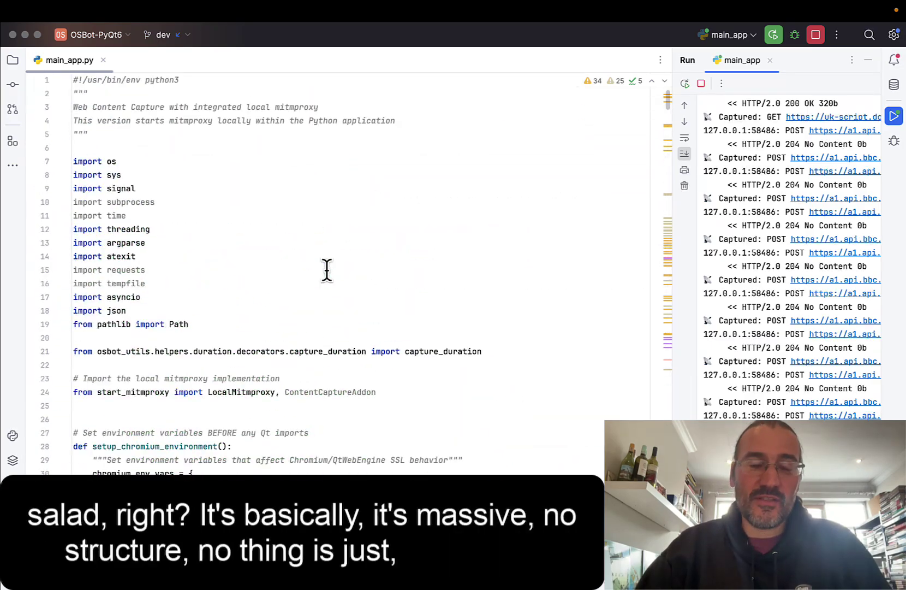
Step: Find start_mitmproxy.py in the project files, open it, and review the ContentCaptureAddon class and the imports
{"action": "key", "text": "super+1"}
{"action": "scroll", "coordinate": [138, 453], "scroll_direction": "down", "scroll_amount": 20}
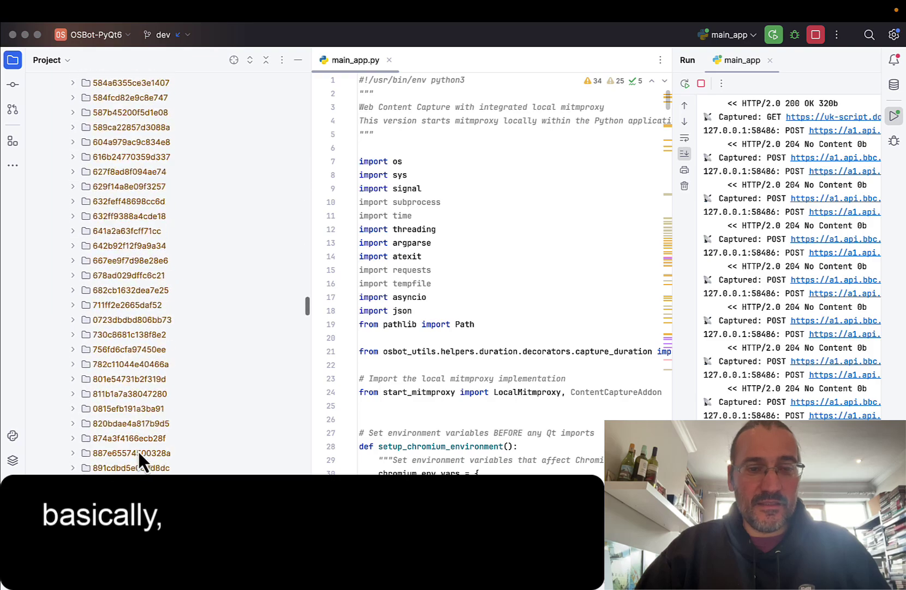
{"action": "scroll", "coordinate": [139, 458], "scroll_direction": "down", "scroll_amount": 15}
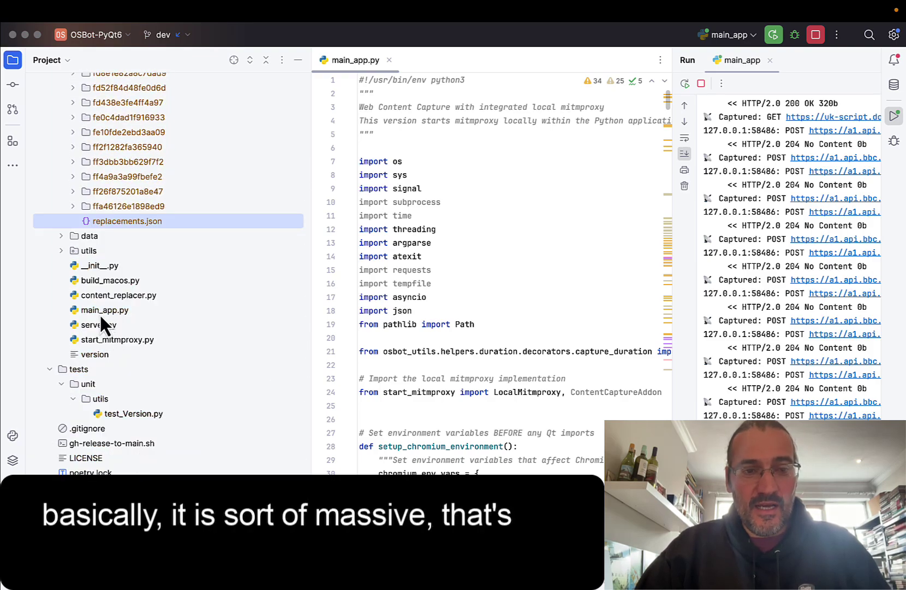
{"action": "left_click", "coordinate": [100, 314]}
{"action": "left_click", "coordinate": [113, 327]}
{"action": "left_click", "coordinate": [112, 338]}
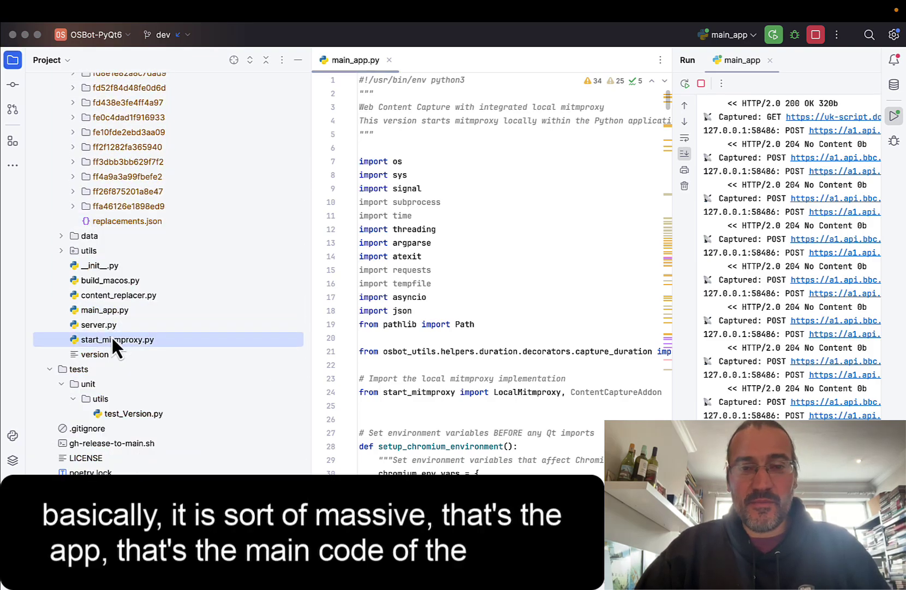
{"action": "double_click", "coordinate": [114, 339]}
{"action": "scroll", "coordinate": [407, 289], "scroll_direction": "up", "scroll_amount": 15}
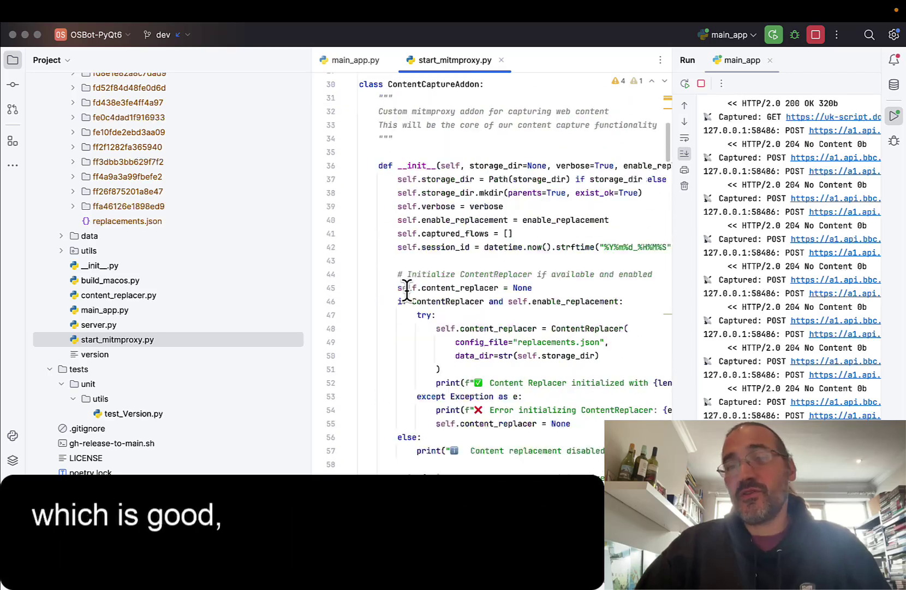
{"action": "scroll", "coordinate": [407, 289], "scroll_direction": "up", "scroll_amount": 6}
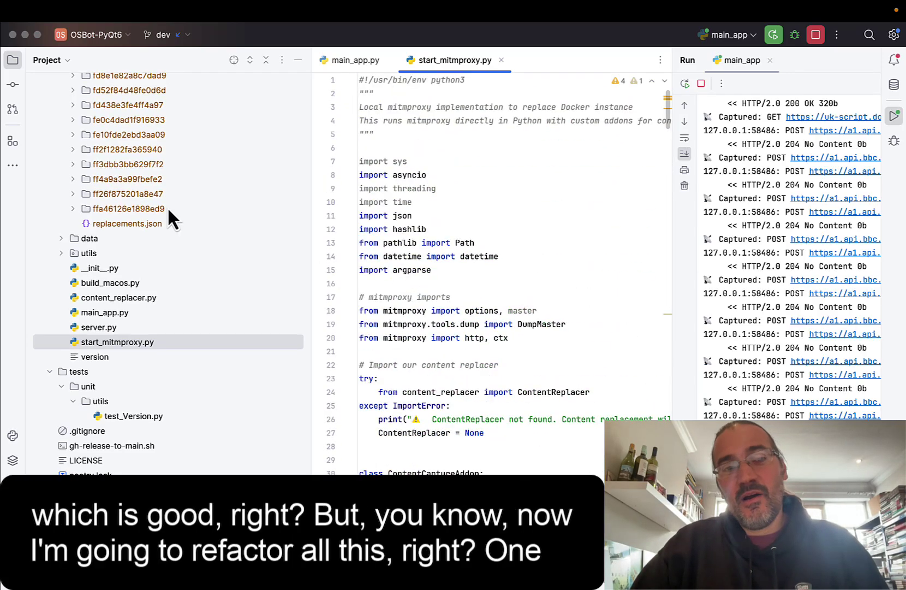
Step: Delete all captured request folders inside the captures directory, keeping replacements.json
{"action": "scroll", "coordinate": [167, 206], "scroll_direction": "up", "scroll_amount": 10}
{"action": "left_click", "coordinate": [127, 441]}
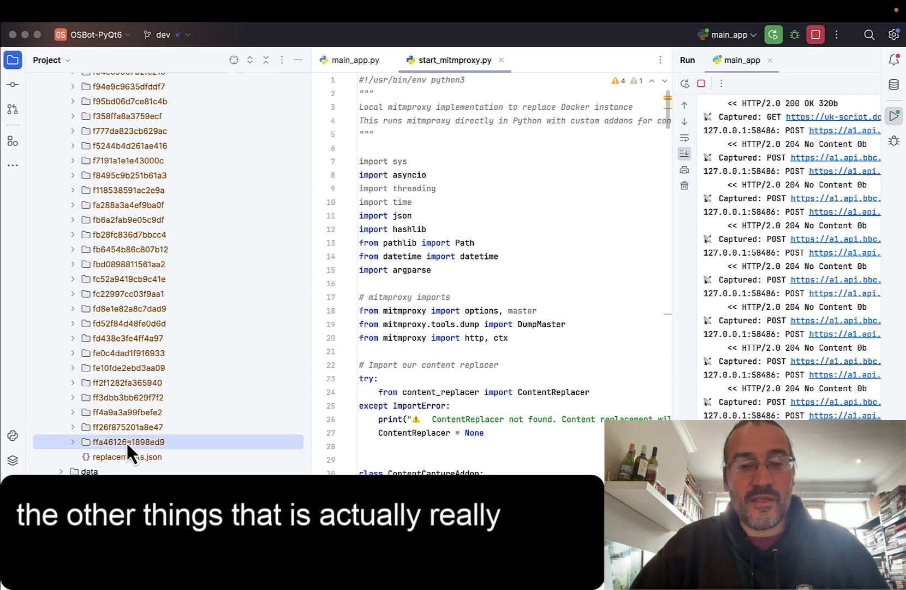
{"action": "scroll", "coordinate": [138, 404], "scroll_direction": "up", "scroll_amount": 15}
{"action": "scroll", "coordinate": [137, 404], "scroll_direction": "up", "scroll_amount": 20}
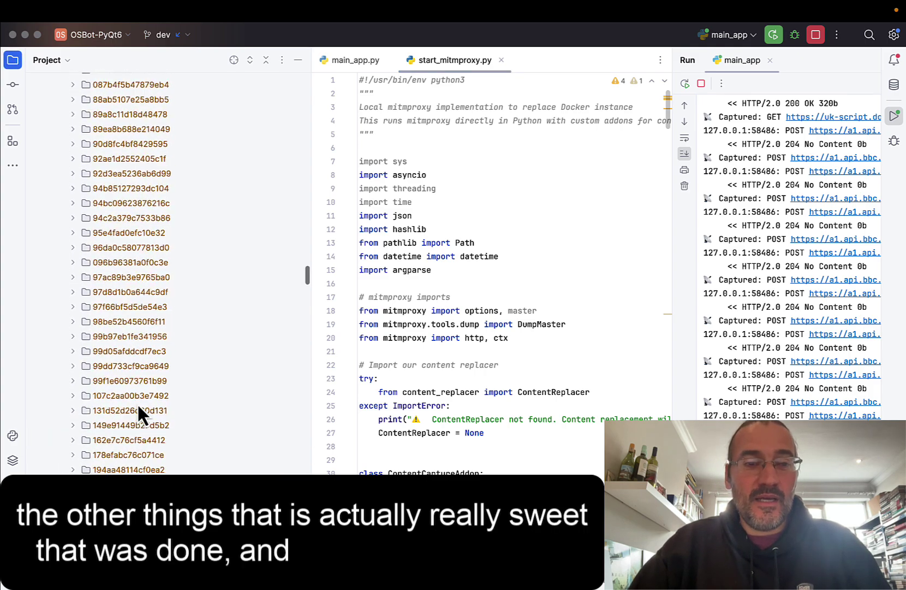
{"action": "left_click", "coordinate": [118, 217], "text": "shift"}
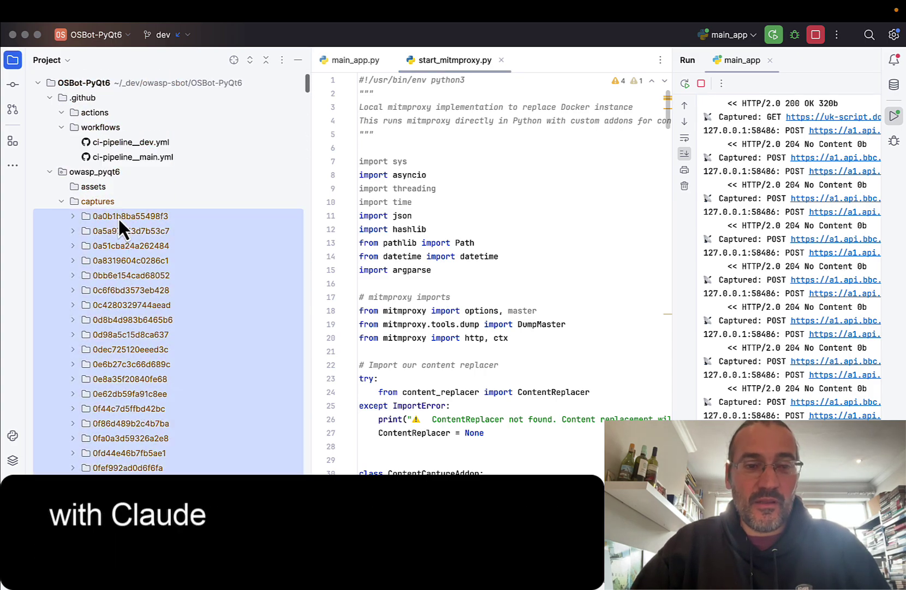
{"action": "key", "text": "Delete"}
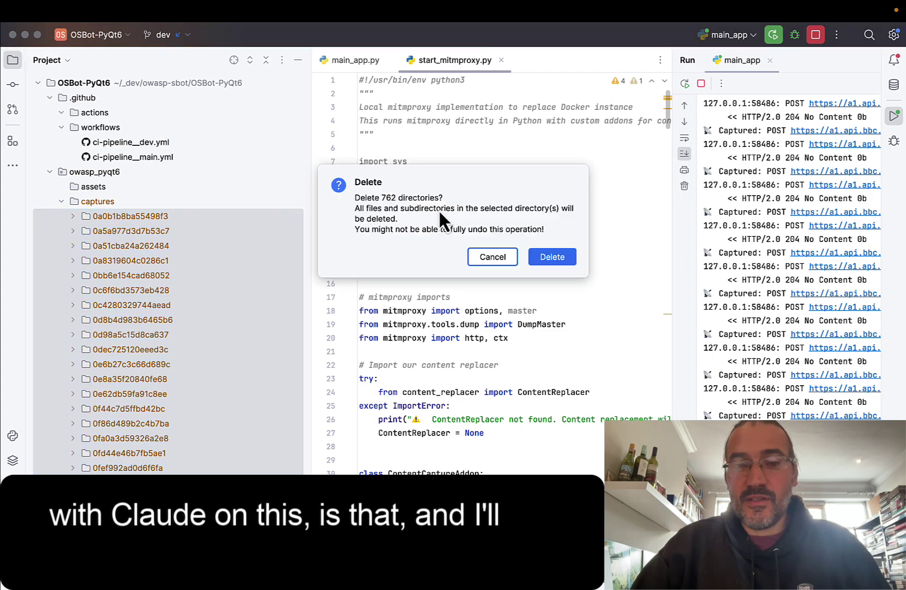
{"action": "left_click", "coordinate": [572, 251]}
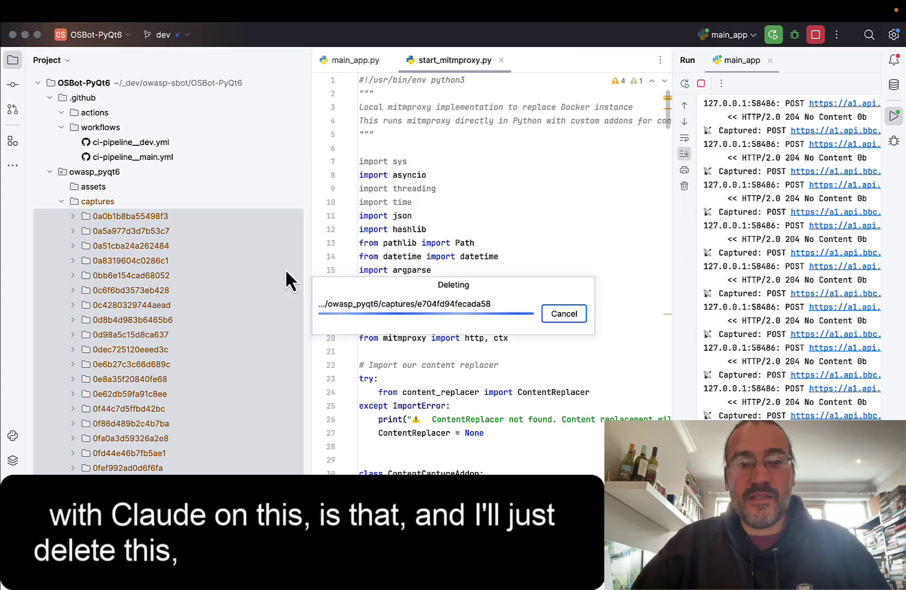
Step: Switch to the Web Content Capture app, load the preset personal docs site, and examine the Capture Log entries
{"action": "key", "text": "super+Tab"}
{"action": "key", "text": "super+Tab"}
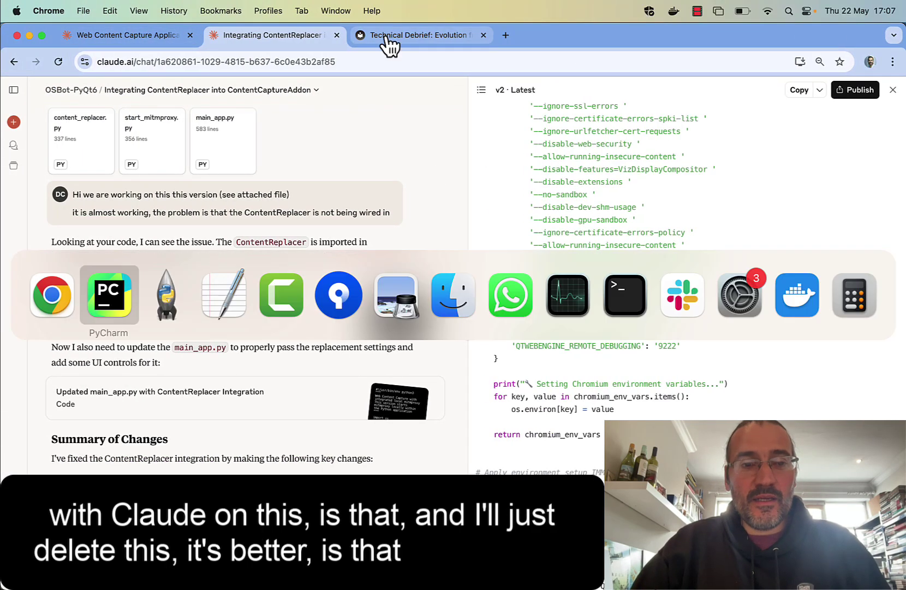
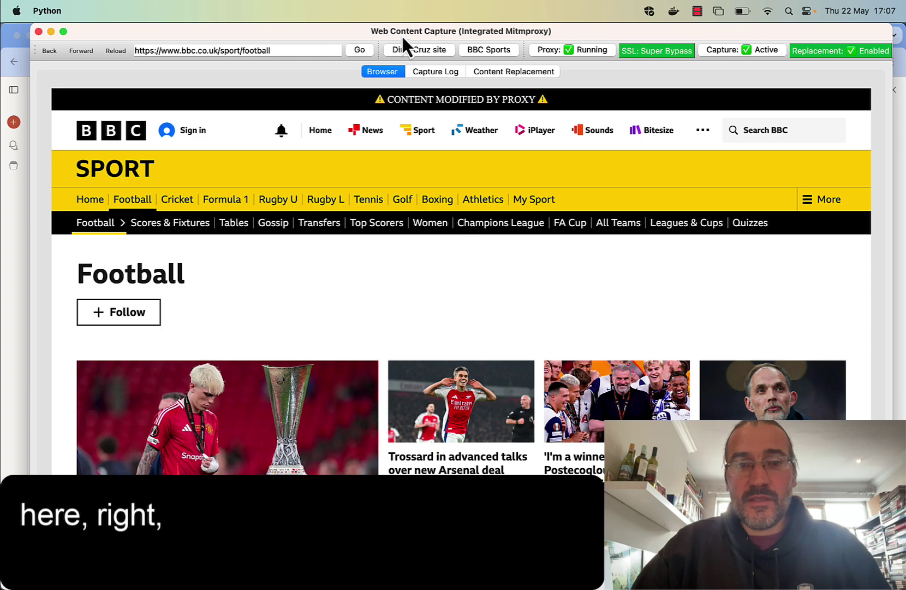
{"action": "left_click", "coordinate": [426, 51]}
{"action": "left_click", "coordinate": [436, 71]}
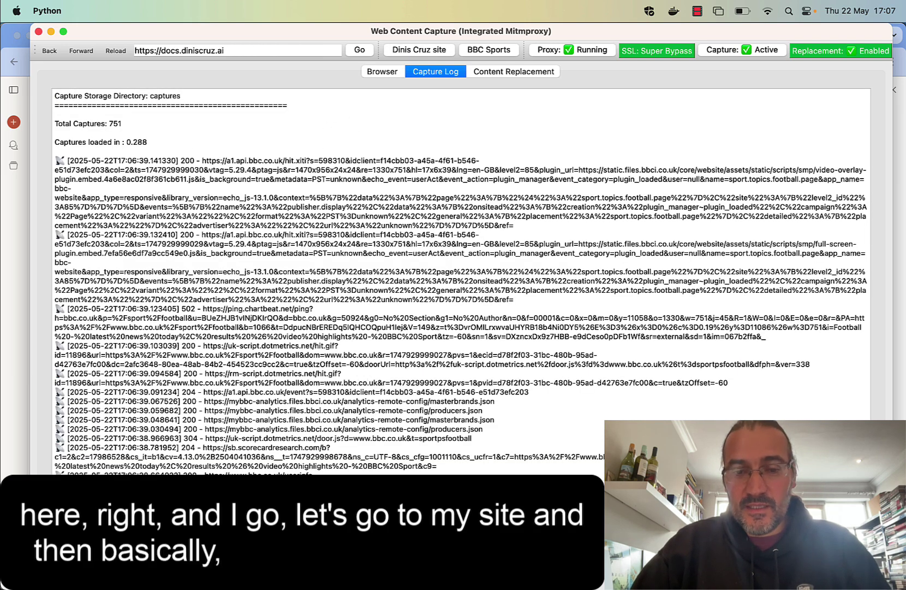
{"action": "left_click_drag", "start_coordinate": [122, 161], "coordinate": [328, 202]}
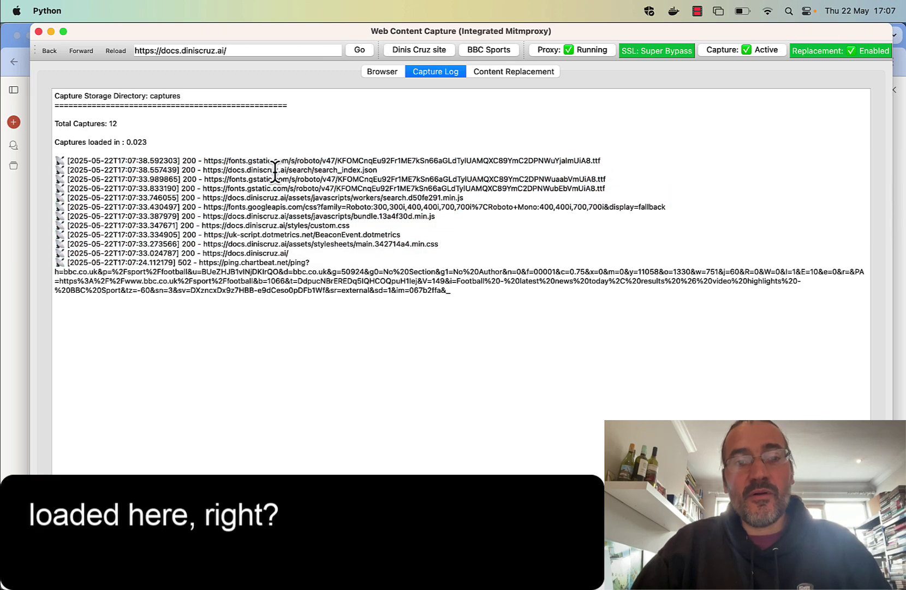
Step: Switch back to PyCharm and inspect metadata.json and response.json in the new capture folder 2d7da47c4730730a
{"action": "key", "text": "super+Tab"}
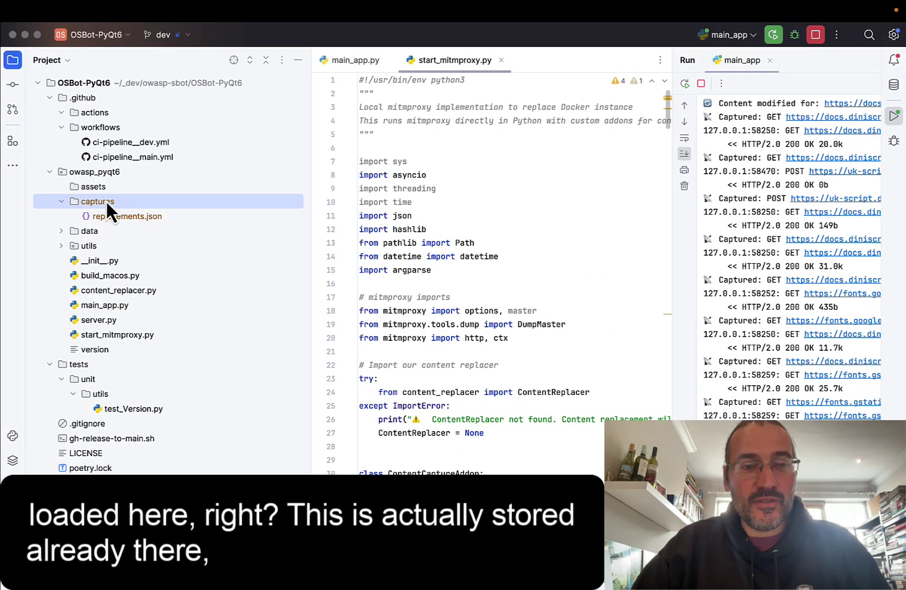
{"action": "double_click", "coordinate": [109, 216]}
{"action": "key", "text": "Down"}
{"action": "key", "text": "Down"}
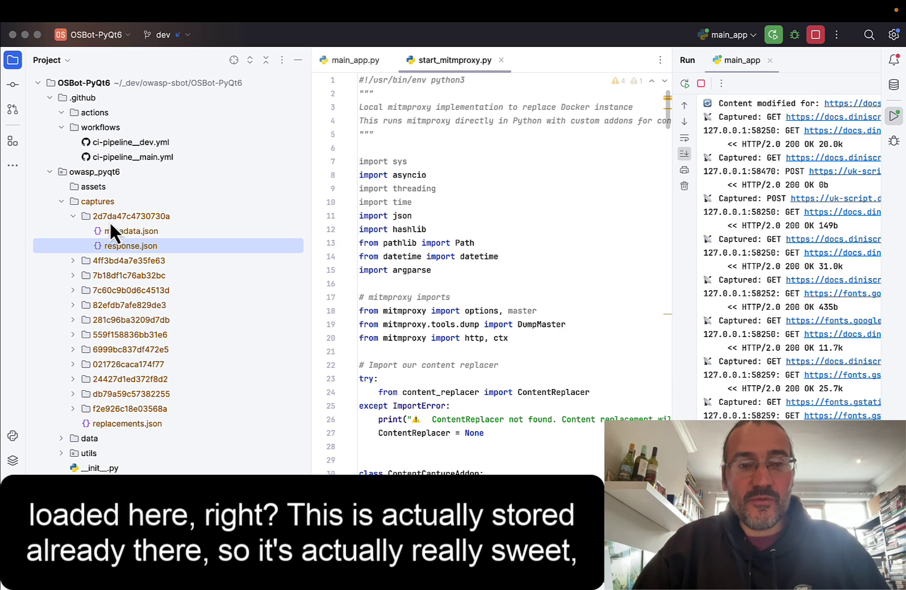
{"action": "double_click", "coordinate": [136, 231]}
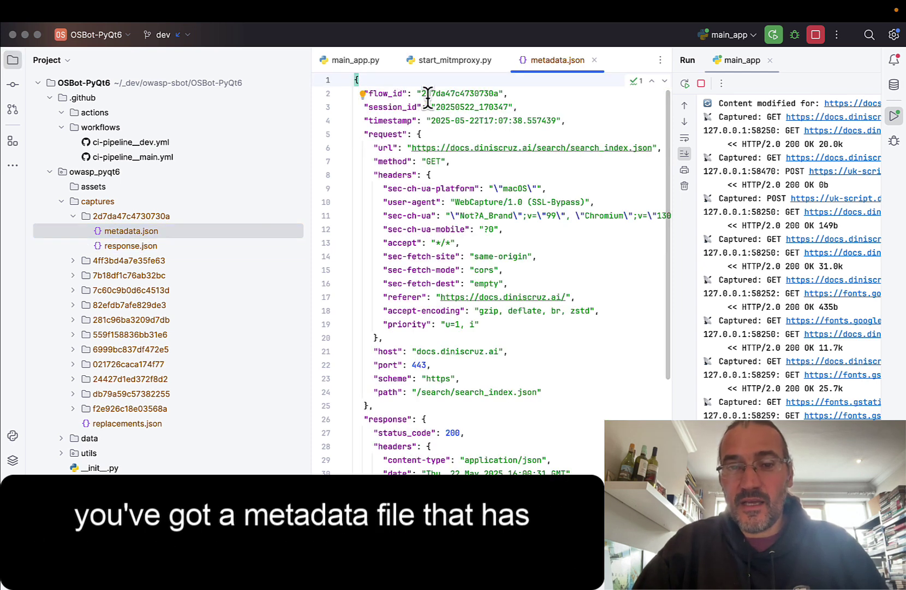
{"action": "scroll", "coordinate": [440, 363], "scroll_direction": "down", "scroll_amount": 5}
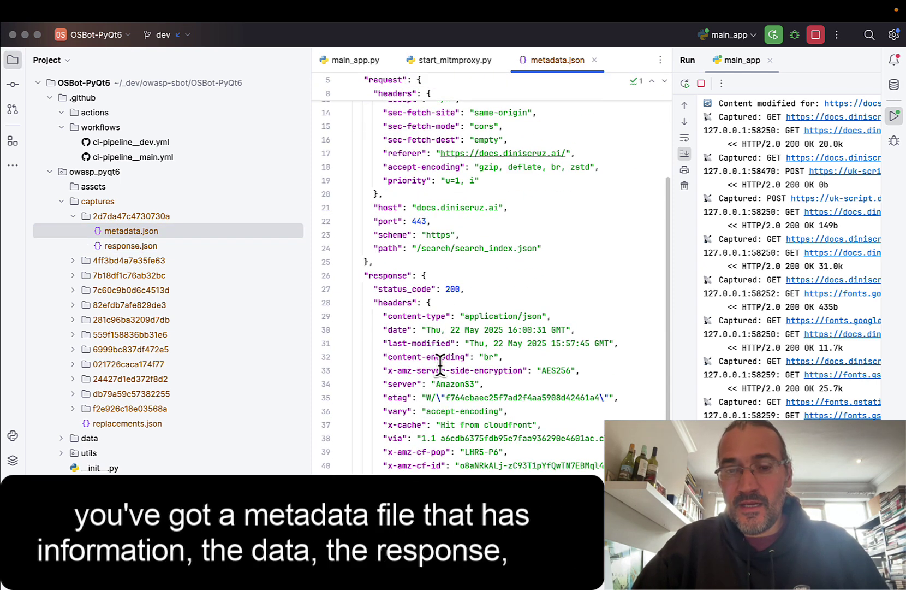
{"action": "scroll", "coordinate": [453, 344], "scroll_direction": "down", "scroll_amount": 4}
{"action": "double_click", "coordinate": [136, 246]}
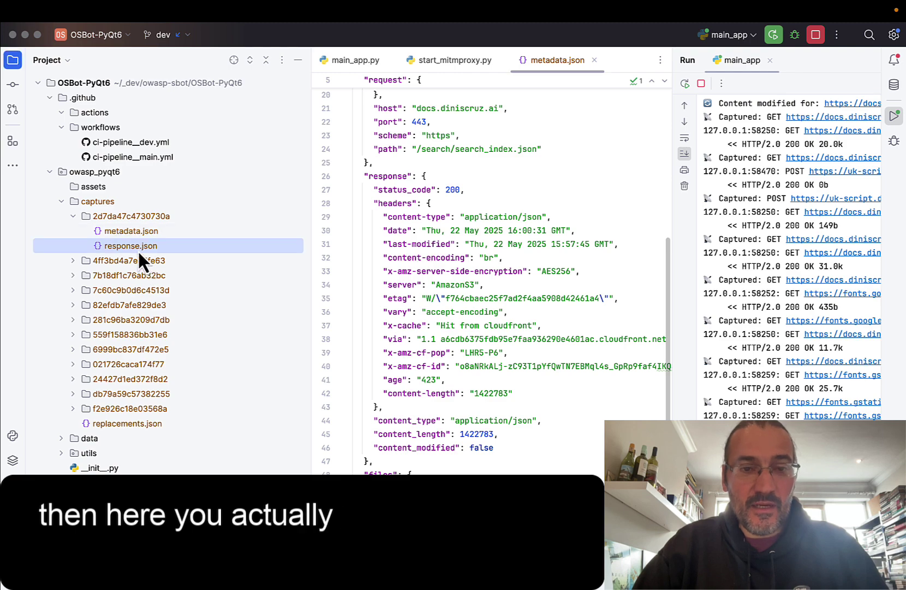
{"action": "scroll", "coordinate": [406, 178], "scroll_direction": "down", "scroll_amount": 20}
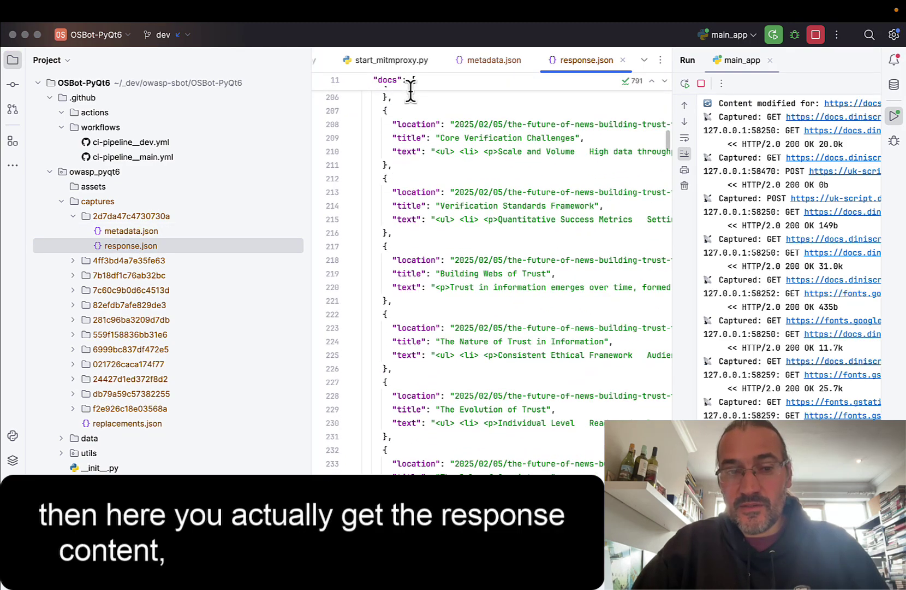
Step: Expand the capture folder 4ff3bd4a7e35fe63 and inspect the request URL in its metadata.json
{"action": "double_click", "coordinate": [125, 261]}
{"action": "left_click", "coordinate": [124, 275]}
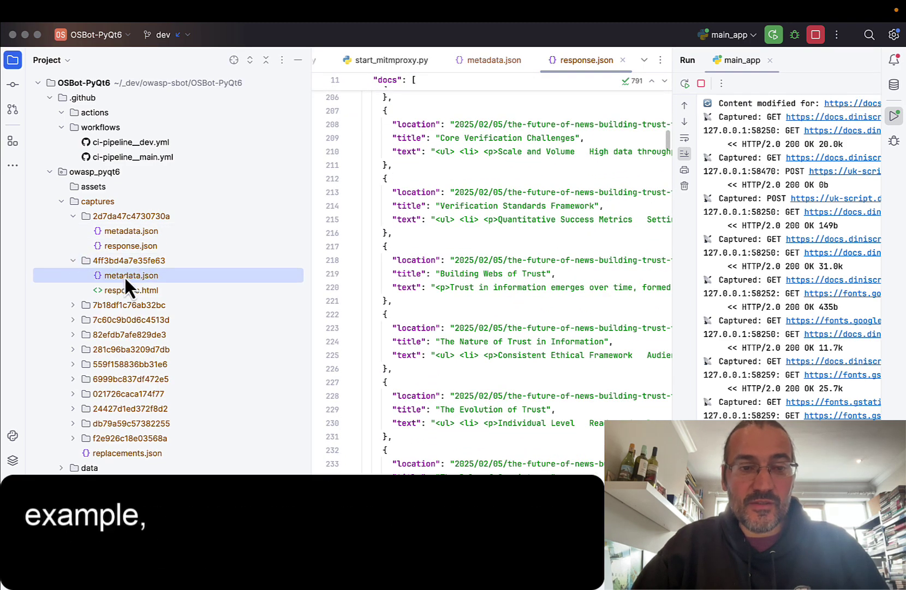
{"action": "double_click", "coordinate": [131, 275]}
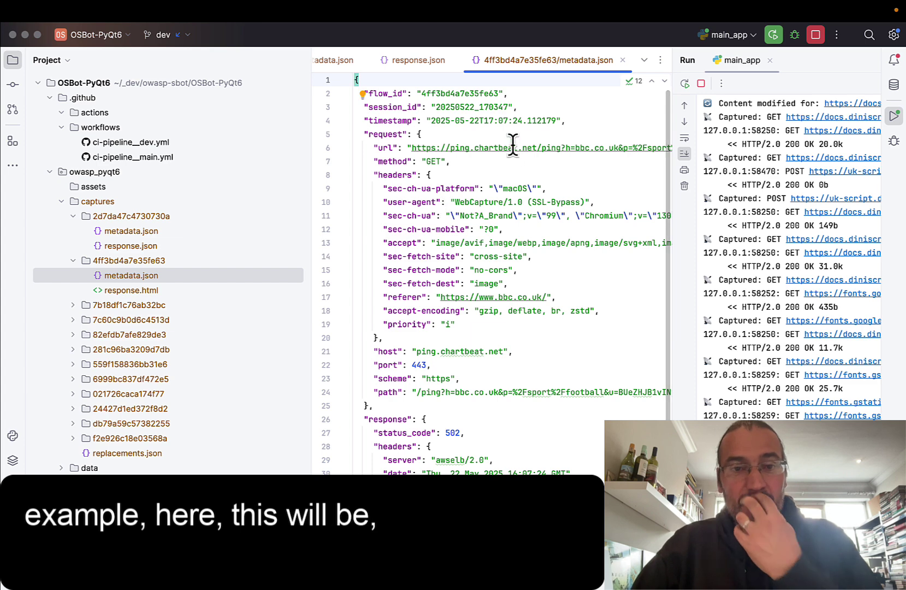
{"action": "scroll", "coordinate": [512, 145], "scroll_direction": "right", "scroll_amount": 4}
{"action": "scroll", "coordinate": [512, 145], "scroll_direction": "left", "scroll_amount": 4}
Step: Expand the capture folder 7b18df1c76ab32bc and open its metadata.json
{"action": "double_click", "coordinate": [124, 303]}
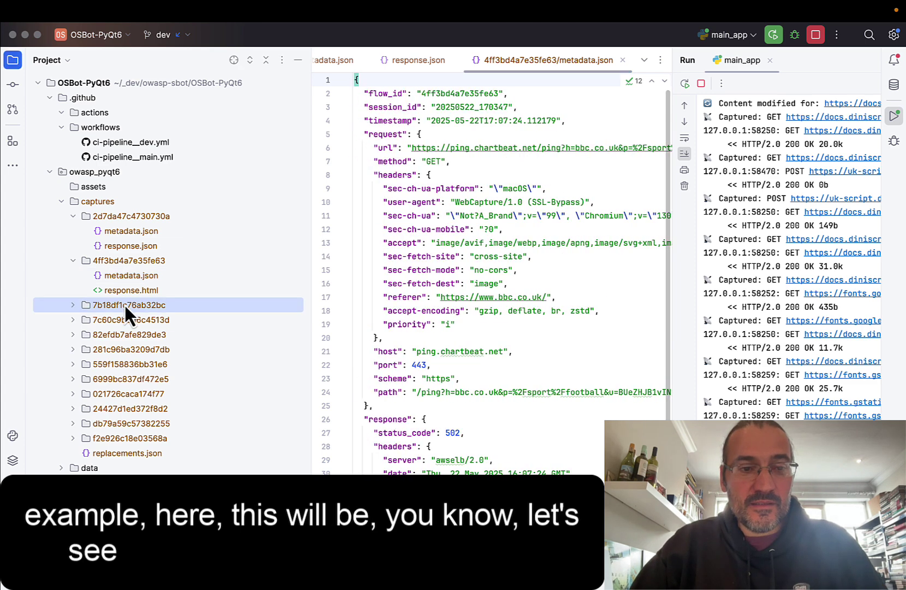
{"action": "key", "text": "Down"}
{"action": "key", "text": "Return"}
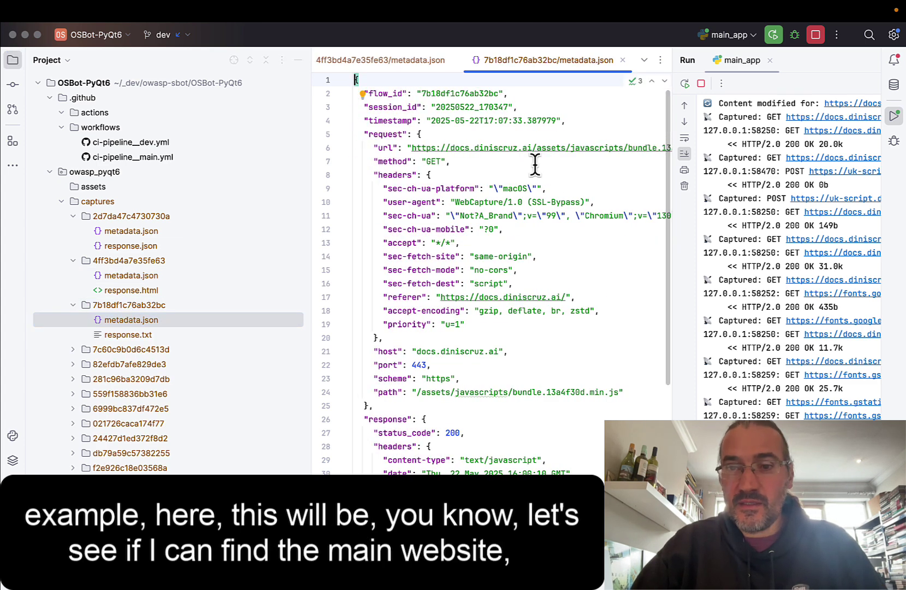
Step: Open metadata.json from the capture folder 7c60c9b0d6c4513d and hide the run output to give the editor full width
{"action": "double_click", "coordinate": [145, 348]}
{"action": "double_click", "coordinate": [143, 360]}
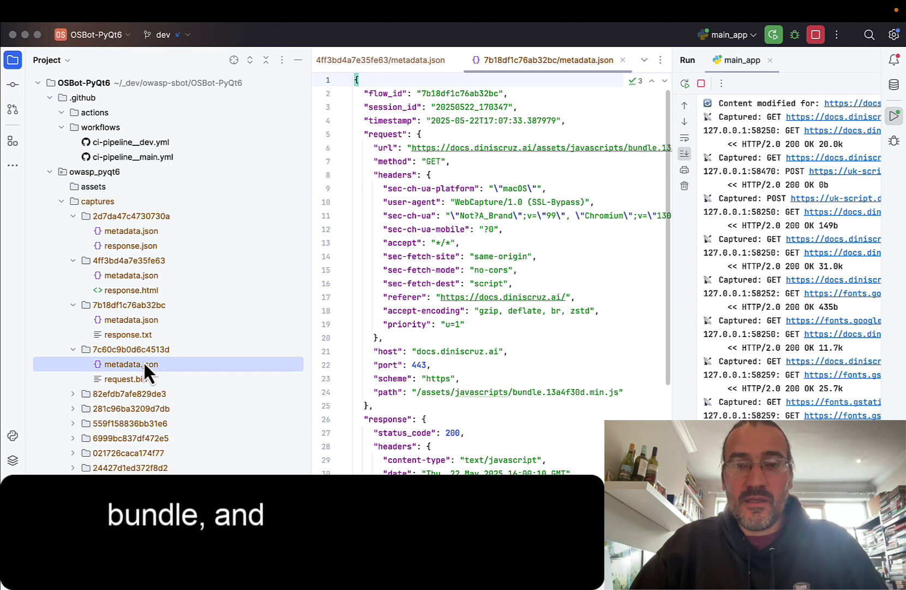
{"action": "left_click", "coordinate": [894, 115]}
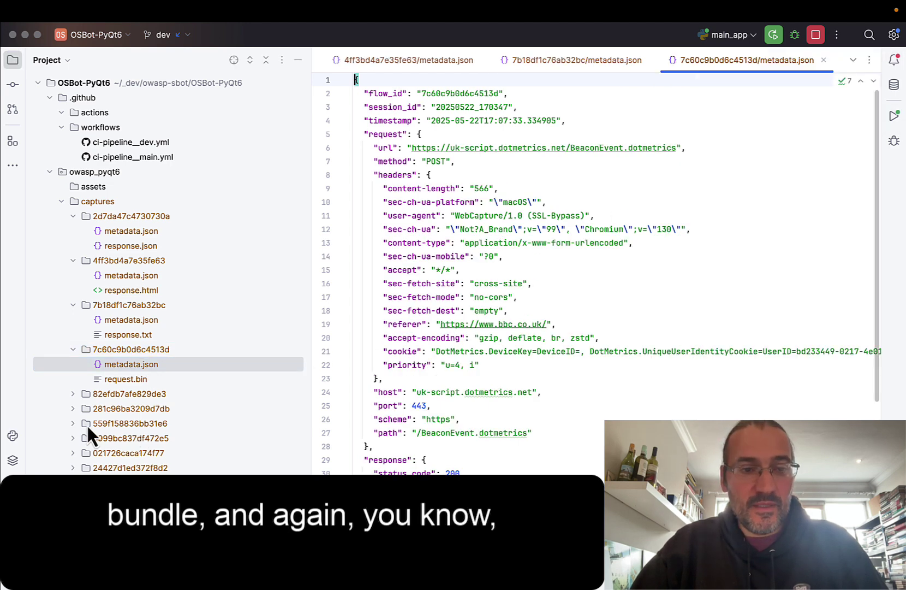
Step: Check the metadata.json files of the capture folders 82efdb7afe829de3 and 281c96ba3209d7db
{"action": "double_click", "coordinate": [108, 394]}
{"action": "double_click", "coordinate": [115, 409]}
{"action": "left_click", "coordinate": [118, 437]}
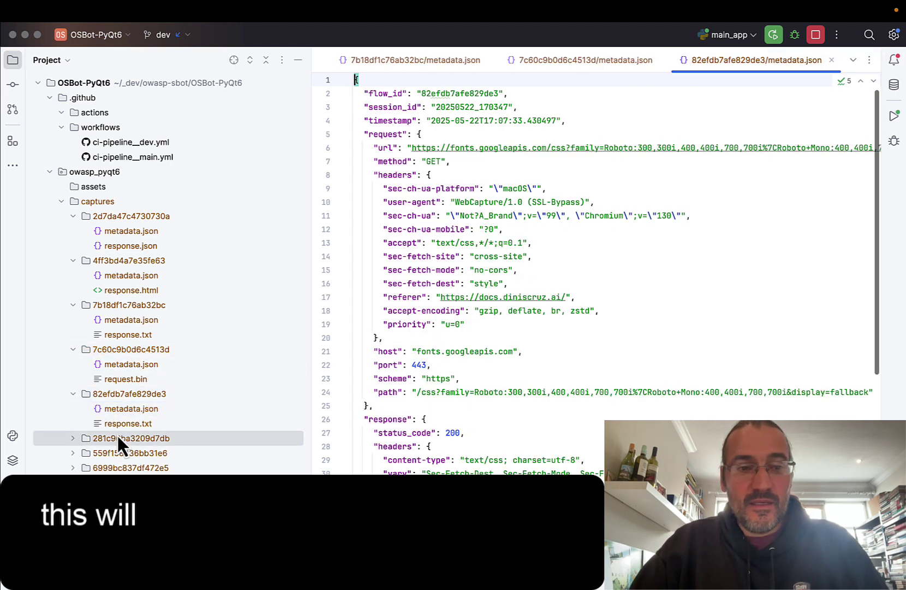
{"action": "double_click", "coordinate": [118, 437]}
{"action": "double_click", "coordinate": [121, 452]}
Step: Open metadata.json from the capture folder 559f158836bb31e6, and return to the one in 281c96ba3209d7db
{"action": "scroll", "coordinate": [121, 452], "scroll_direction": "down", "scroll_amount": 2}
{"action": "left_click", "coordinate": [128, 441]}
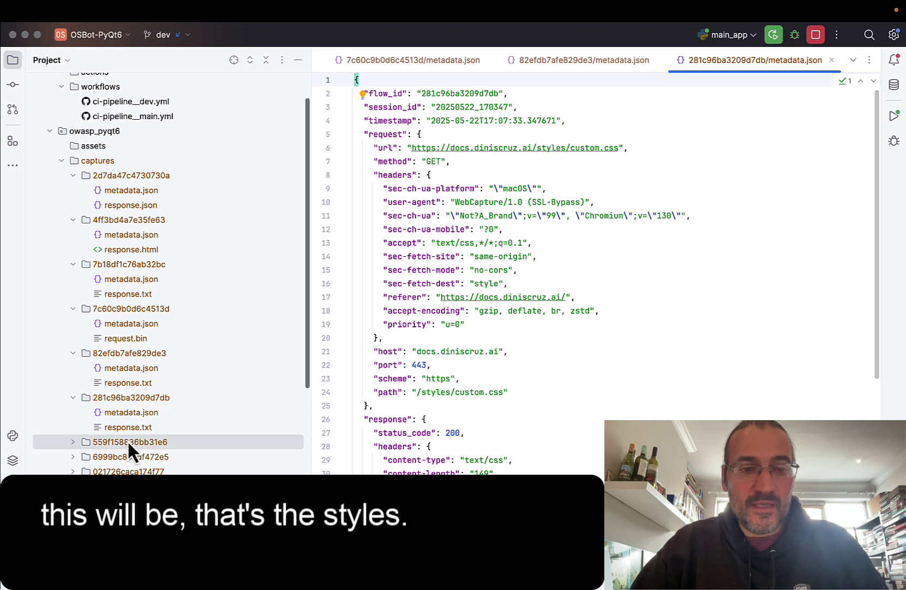
{"action": "double_click", "coordinate": [129, 449]}
{"action": "double_click", "coordinate": [130, 457]}
{"action": "double_click", "coordinate": [130, 413]}
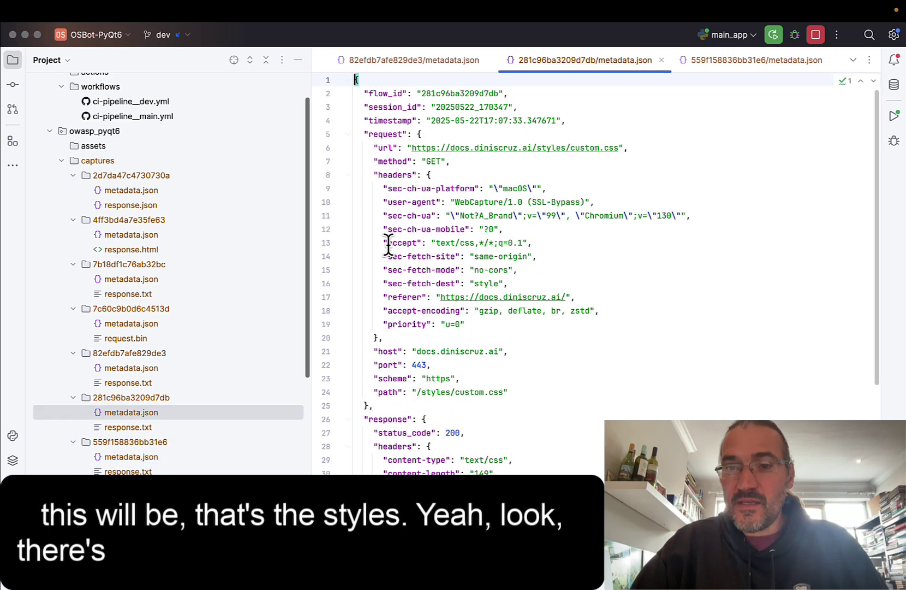
Step: Open response.txt from the capture folder 281c96ba3209d7db, and metadata.json and response.txt from 559f158836bb31e6
{"action": "double_click", "coordinate": [124, 429]}
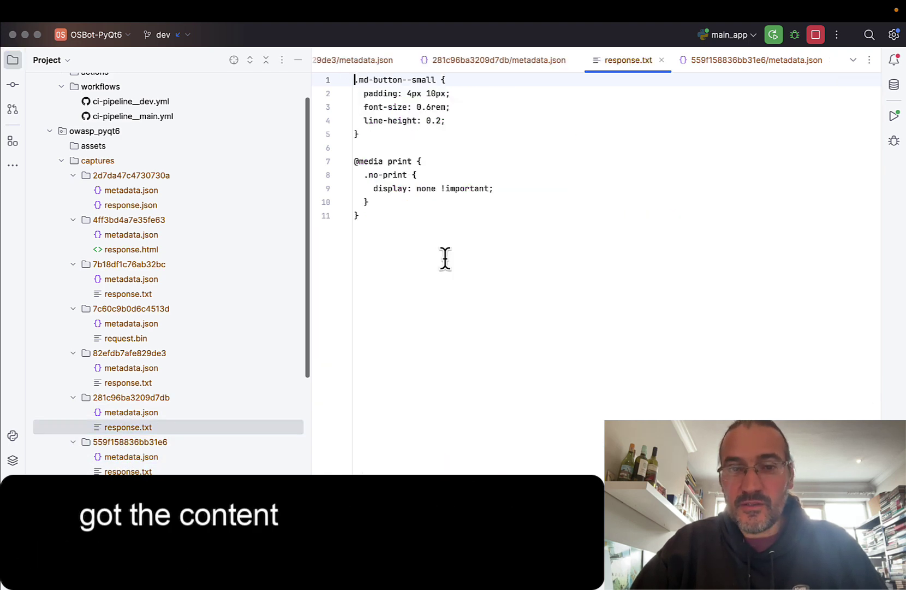
{"action": "left_click_drag", "start_coordinate": [428, 284], "coordinate": [382, 147]}
{"action": "double_click", "coordinate": [138, 459]}
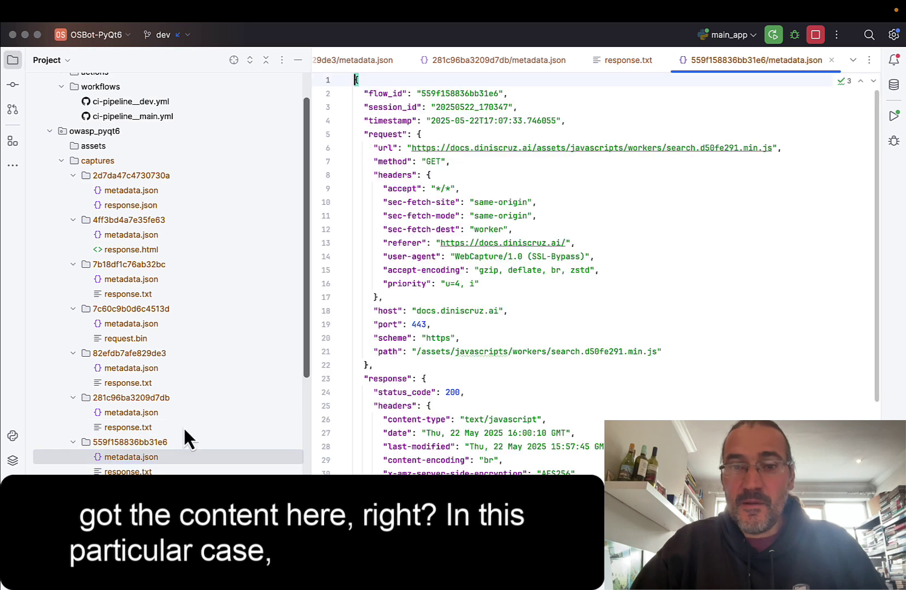
{"action": "scroll", "coordinate": [164, 383], "scroll_direction": "down", "scroll_amount": 4}
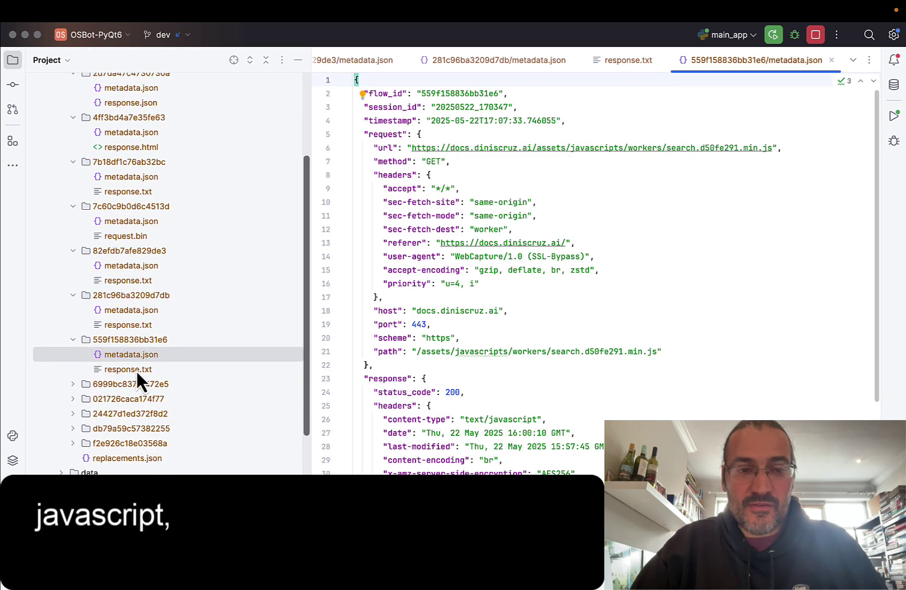
{"action": "left_click", "coordinate": [135, 369]}
{"action": "double_click", "coordinate": [135, 370]}
Step: Expand the capture folders 6999bc837df472e5 and 021726caca174f77, open each metadata.json, and highlight the request URL in the second
{"action": "double_click", "coordinate": [141, 385]}
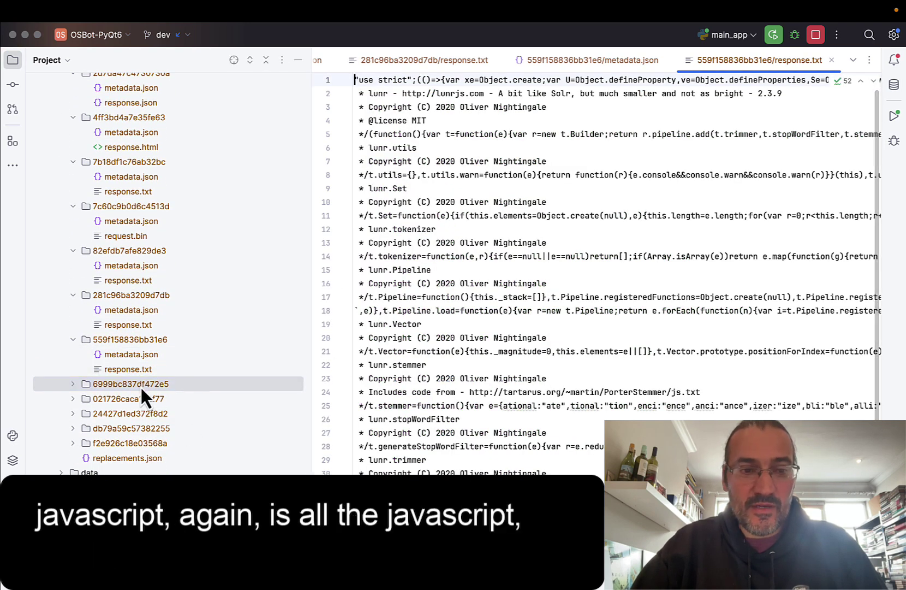
{"action": "double_click", "coordinate": [140, 403]}
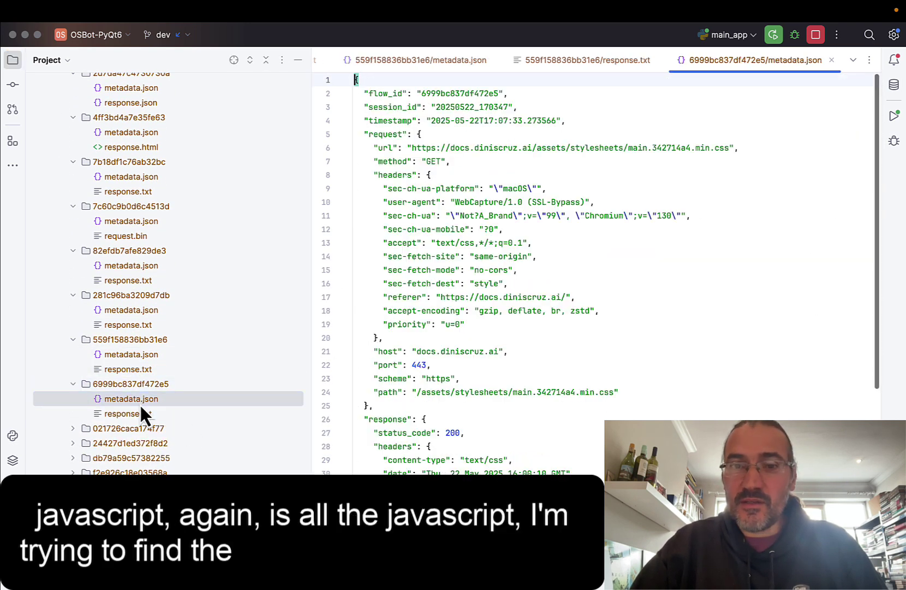
{"action": "left_click", "coordinate": [114, 432]}
{"action": "double_click", "coordinate": [113, 432]}
{"action": "double_click", "coordinate": [115, 445]}
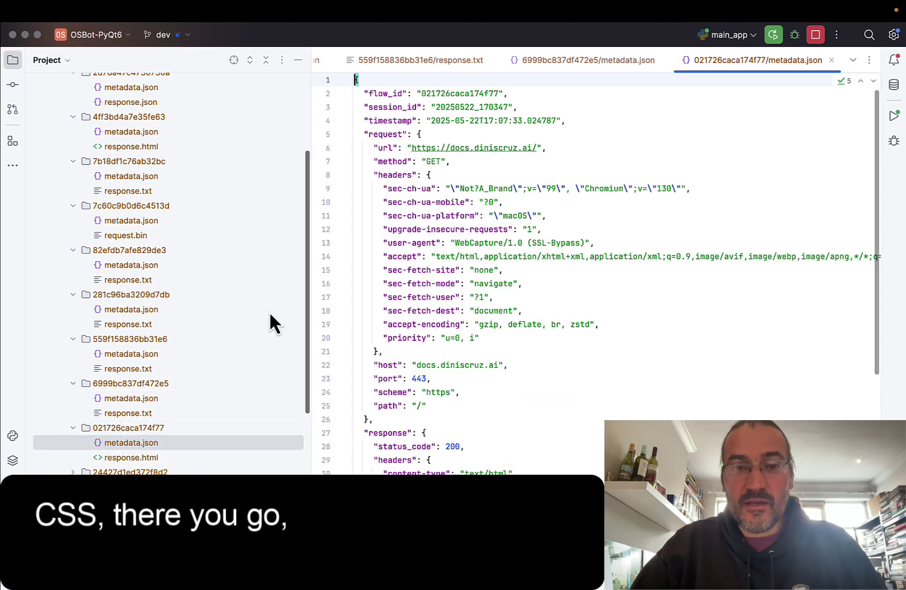
{"action": "left_click_drag", "start_coordinate": [411, 148], "coordinate": [539, 147]}
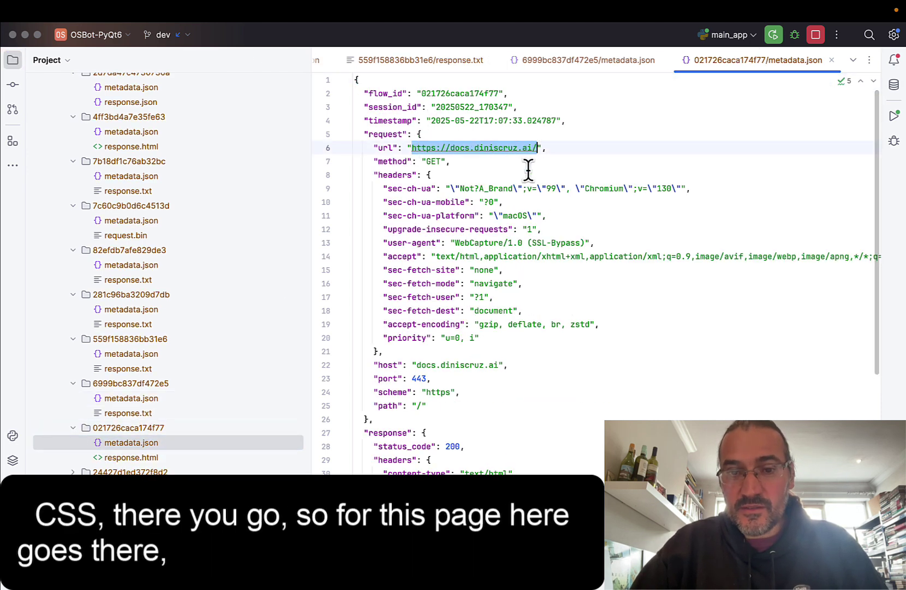
Step: Open response.html from the capture folder 021726caca174f77 and look through the captured page markup
{"action": "double_click", "coordinate": [143, 462]}
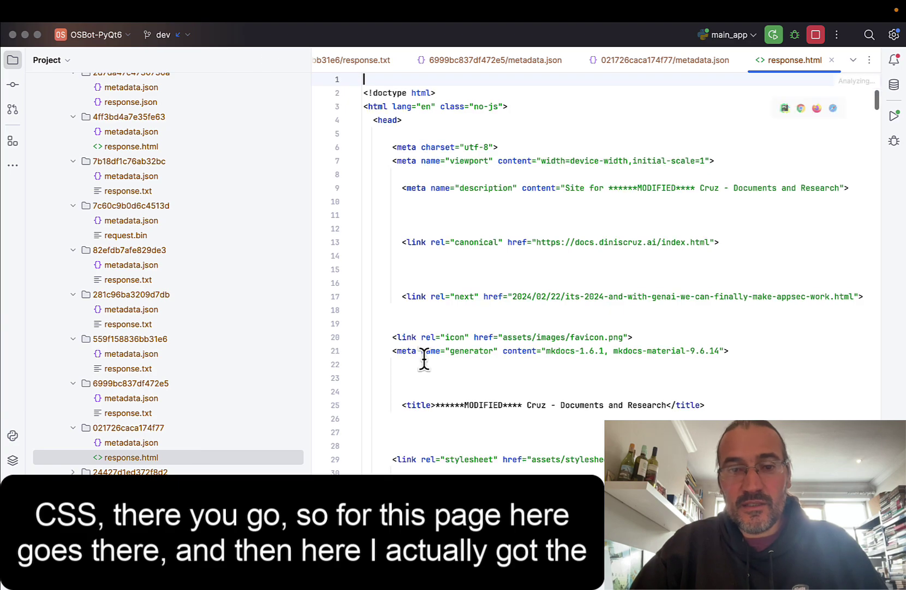
{"action": "scroll", "coordinate": [422, 355], "scroll_direction": "down", "scroll_amount": 20}
{"action": "scroll", "coordinate": [425, 359], "scroll_direction": "up", "scroll_amount": 20}
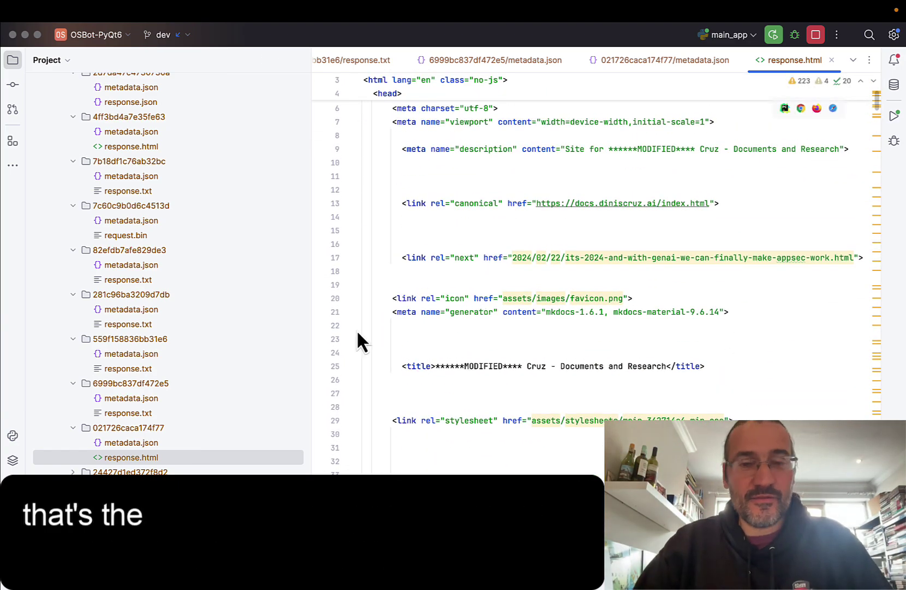
Step: Switch to the Web Content Capture app and show the loaded page in its browser view
{"action": "key", "text": "super+Tab"}
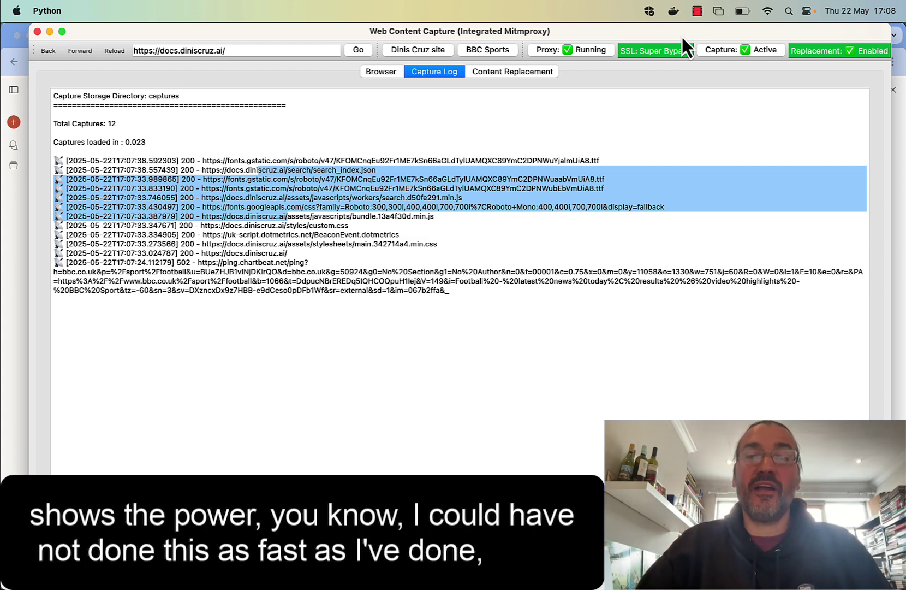
{"action": "left_click", "coordinate": [387, 72]}
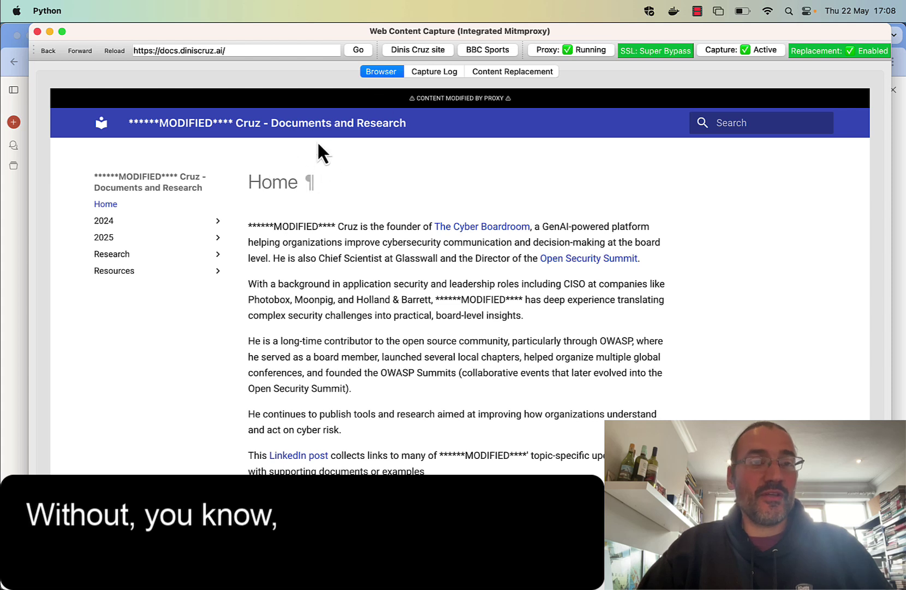